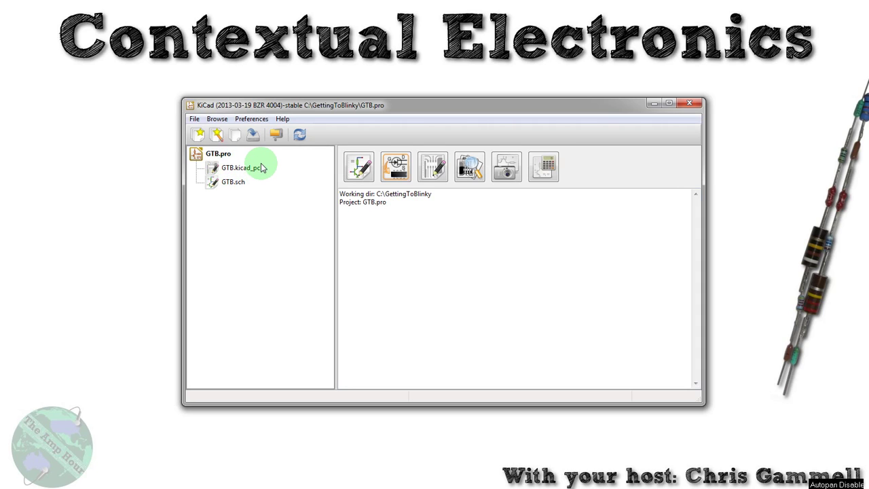
Open the GTB schematic in Eeschema and zoom around the 7555 timer
click(359, 173)
scroll(430, 249, up, 1)
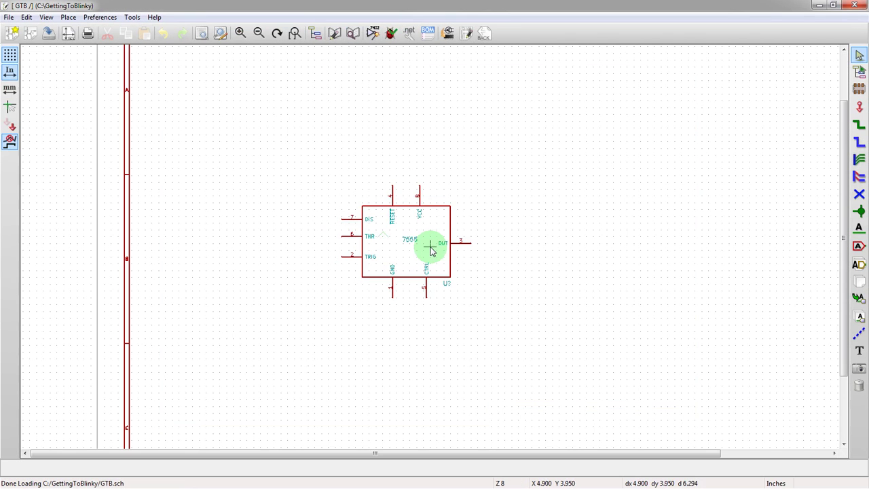
scroll(383, 190, down, 1)
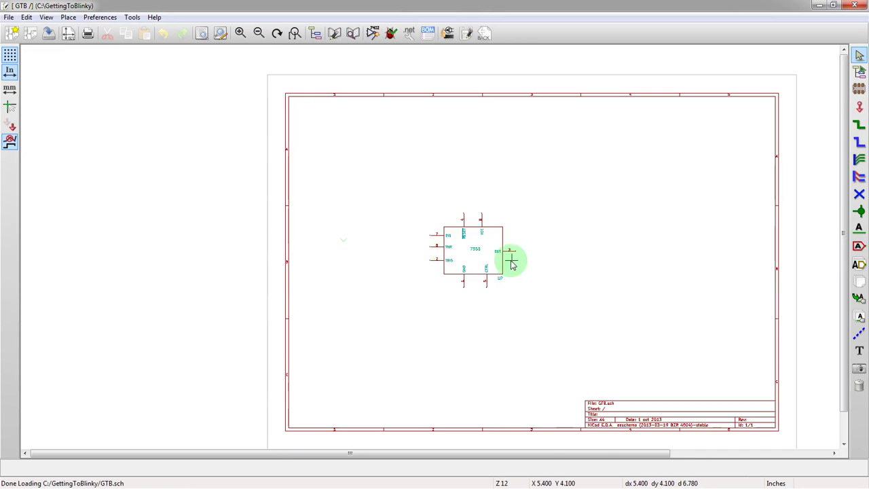
scroll(511, 264, up, 1)
scroll(419, 239, down, 1)
scroll(430, 248, up, 1)
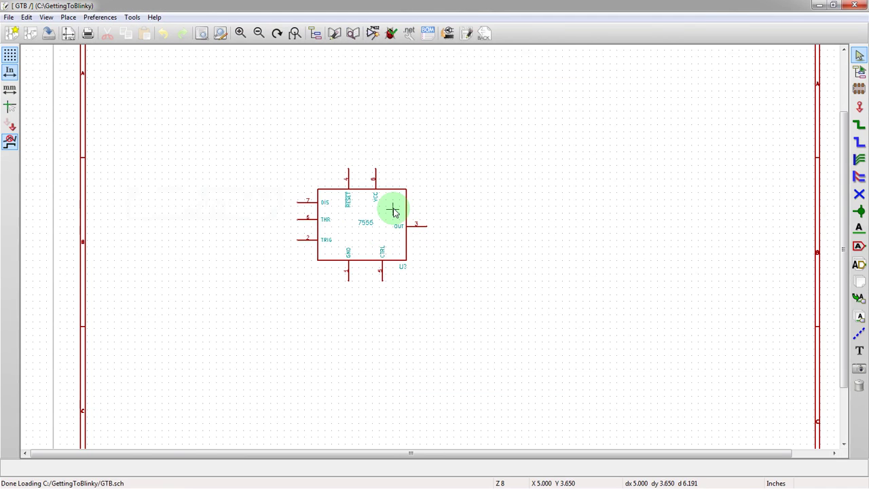
Snap the Eeschema window to the left half and bring up the browser's reference schematic
key(super+Left)
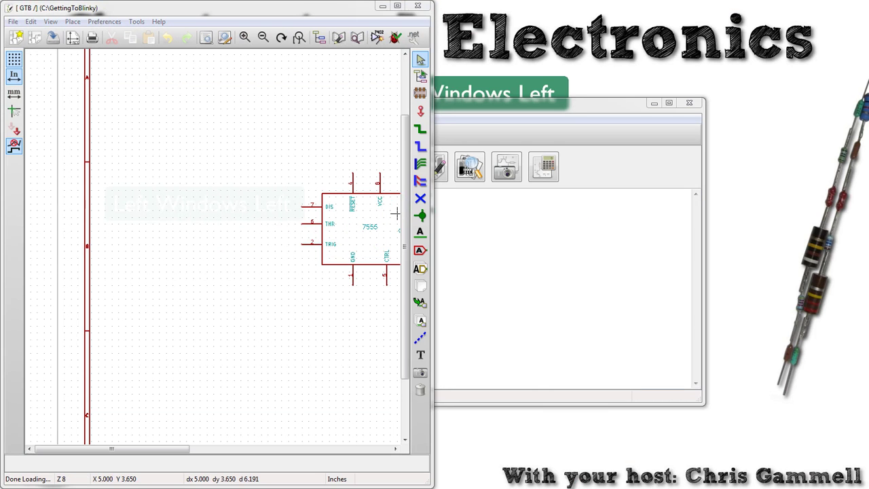
key(alt+Tab)
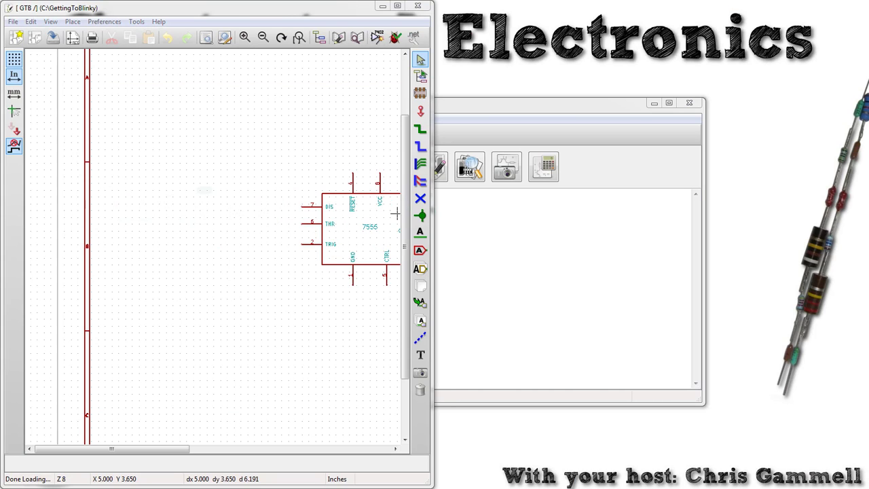
key(KP_Enter)
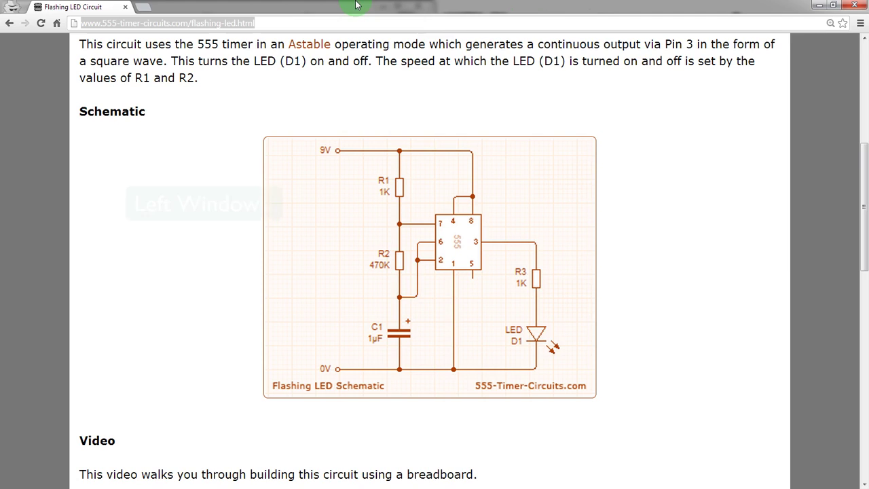
Snap Chrome to the right half and center the Flashing LED Circuit diagram
key(super+Right)
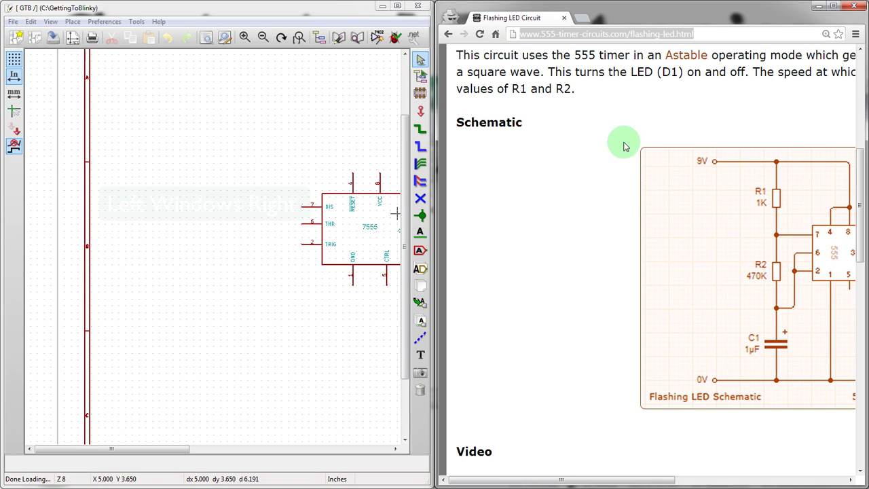
drag(506, 480, 591, 480)
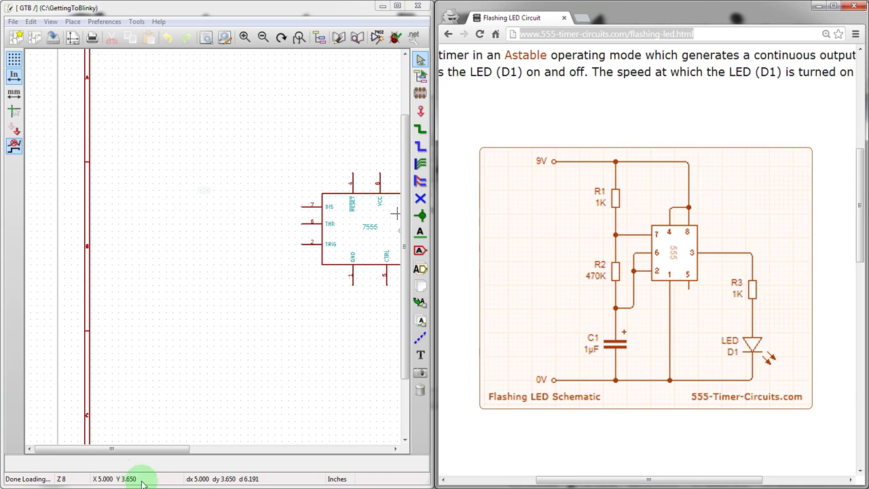
drag(123, 450, 169, 465)
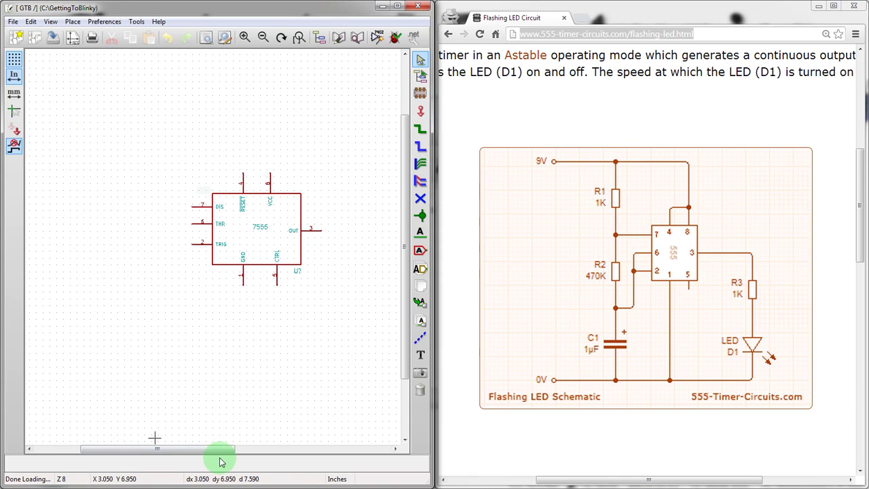
drag(221, 454, 239, 449)
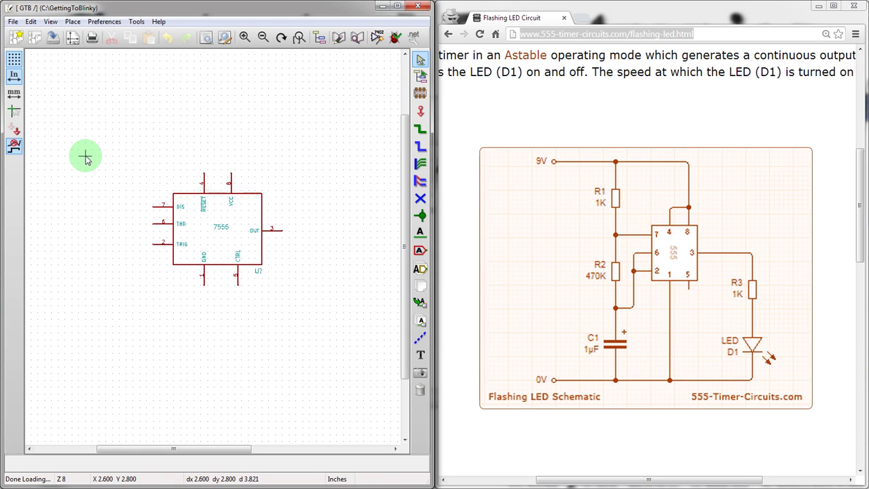
Add the 7555 timer through the component chooser, then dismiss the chooser
key(a)
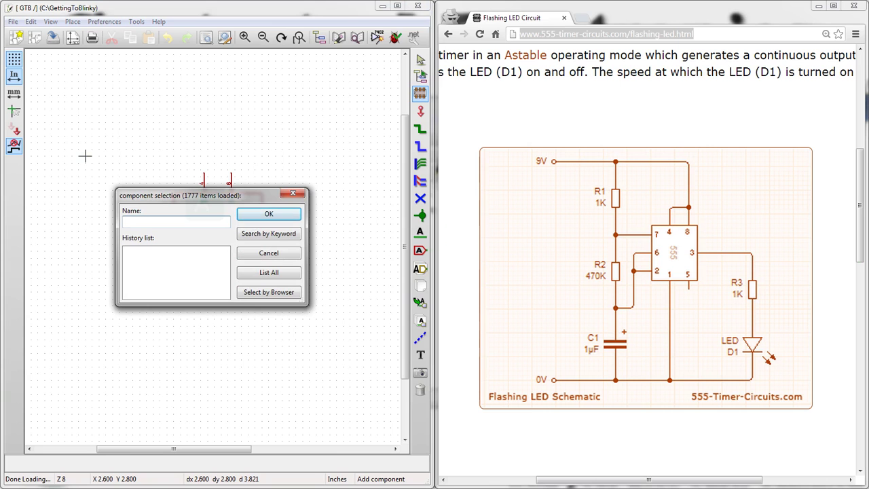
text(7555)
key(Return)
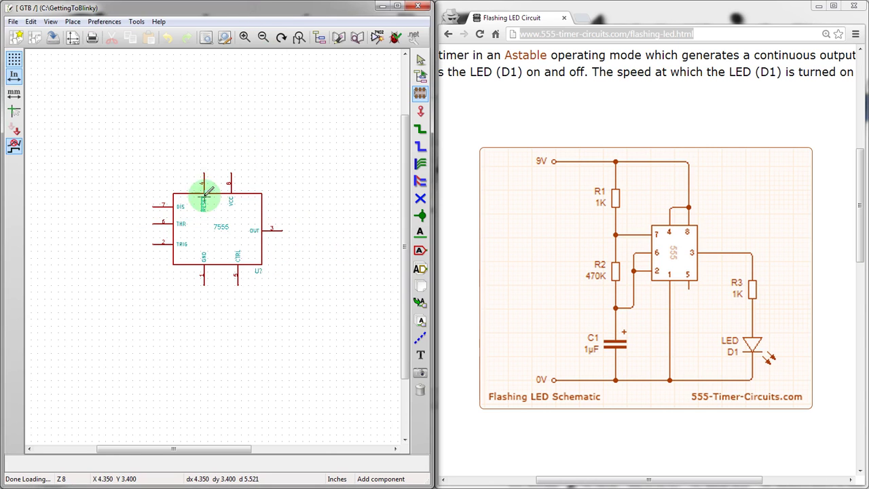
key(a)
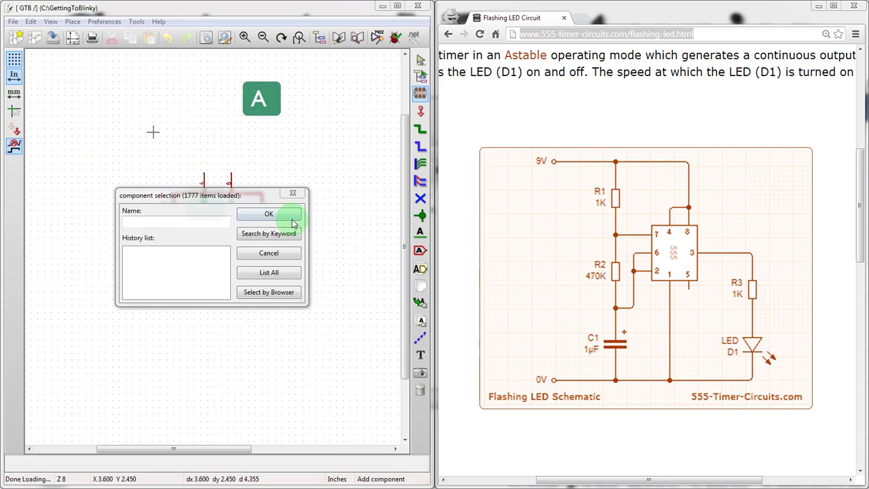
click(293, 221)
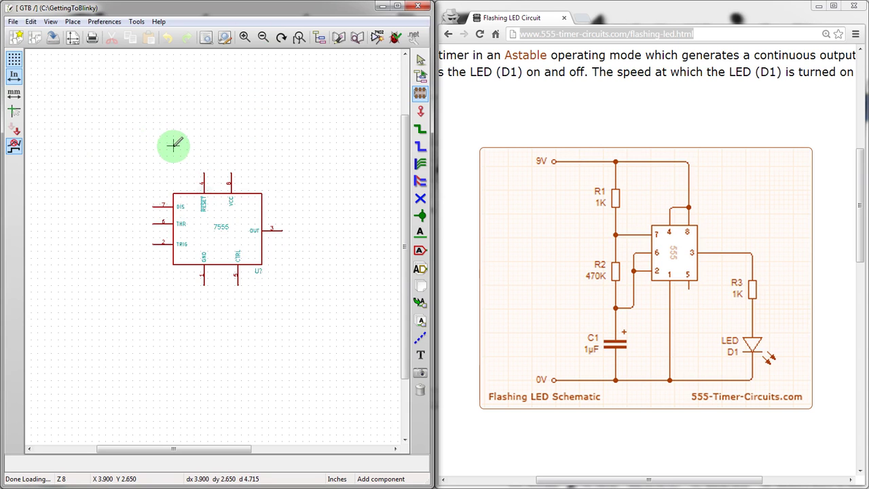
Choose the unpolarised capacitor C from the device library via List All
click(173, 144)
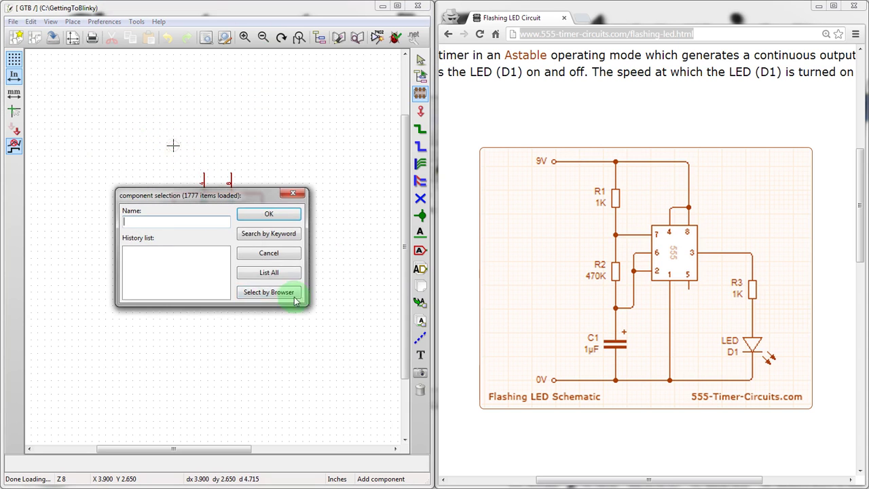
click(265, 275)
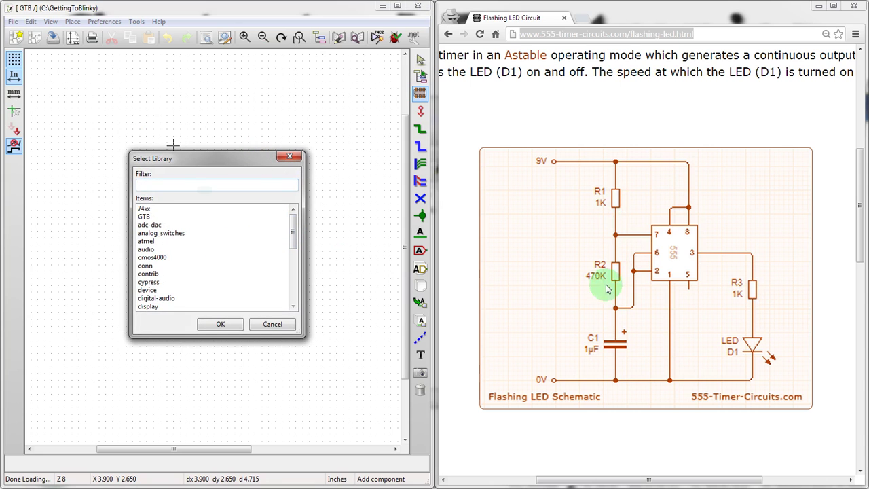
click(183, 291)
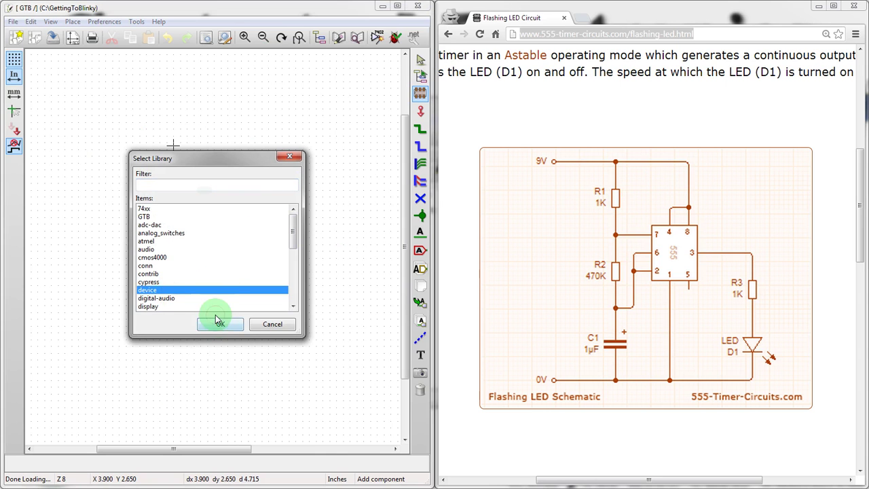
click(217, 319)
click(163, 257)
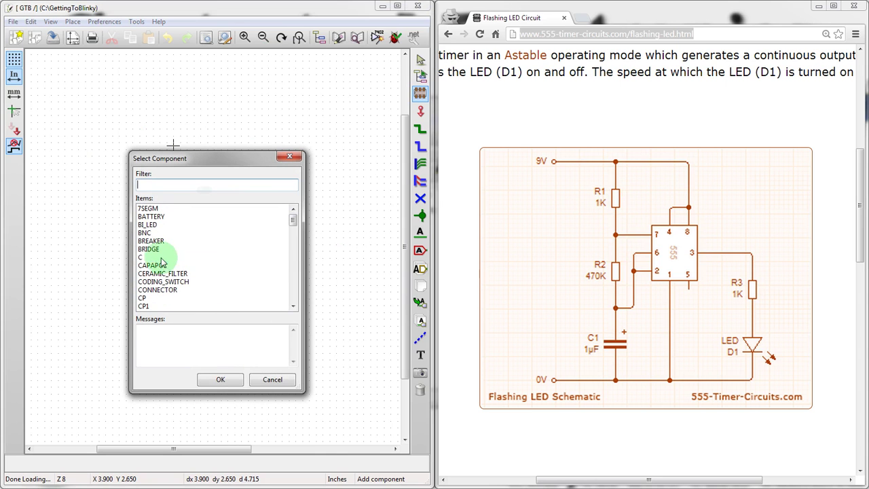
click(221, 380)
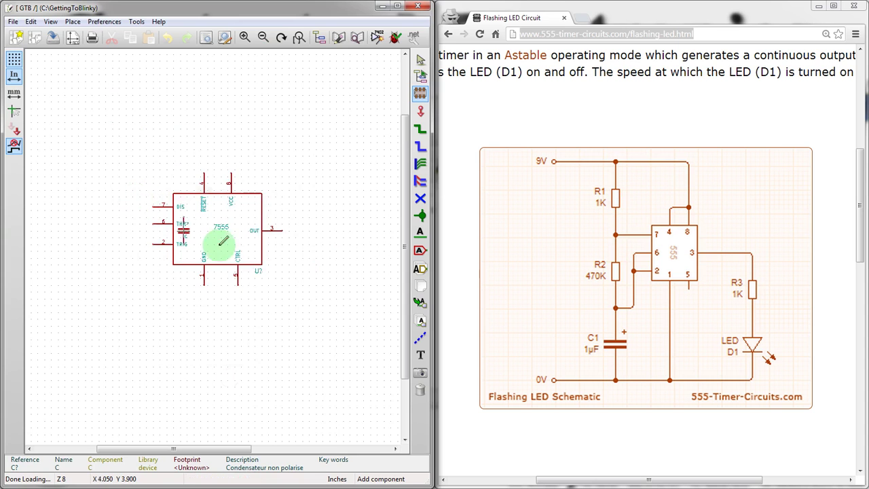
Place the capacitor to the left of the 7555 timer
scroll(219, 240, down, 1)
scroll(111, 285, down, 1)
scroll(210, 246, up, 1)
scroll(200, 249, up, 1)
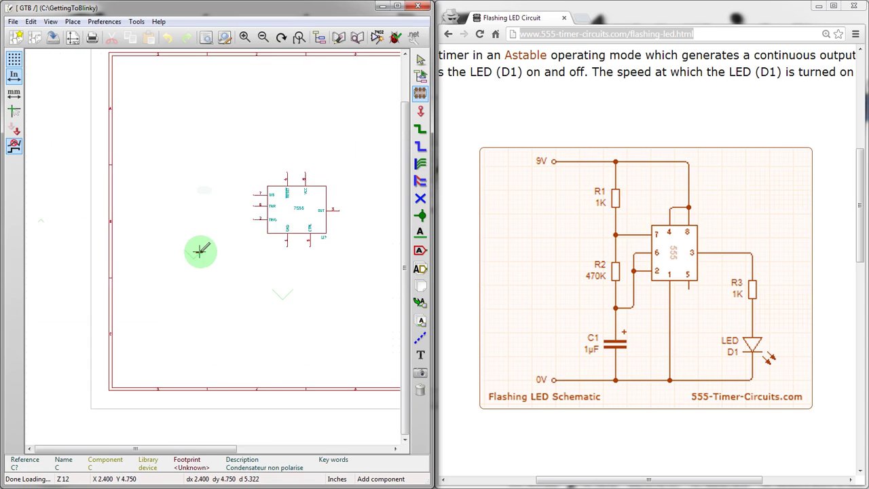
scroll(210, 242, up, 1)
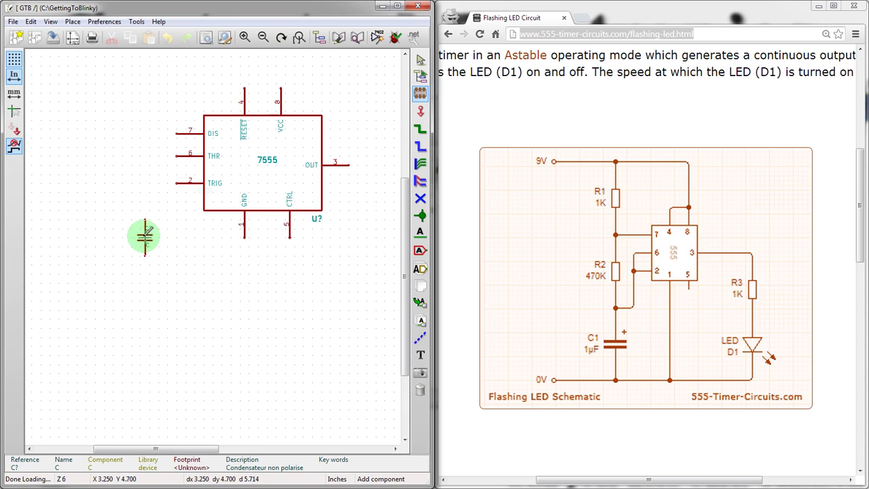
click(144, 238)
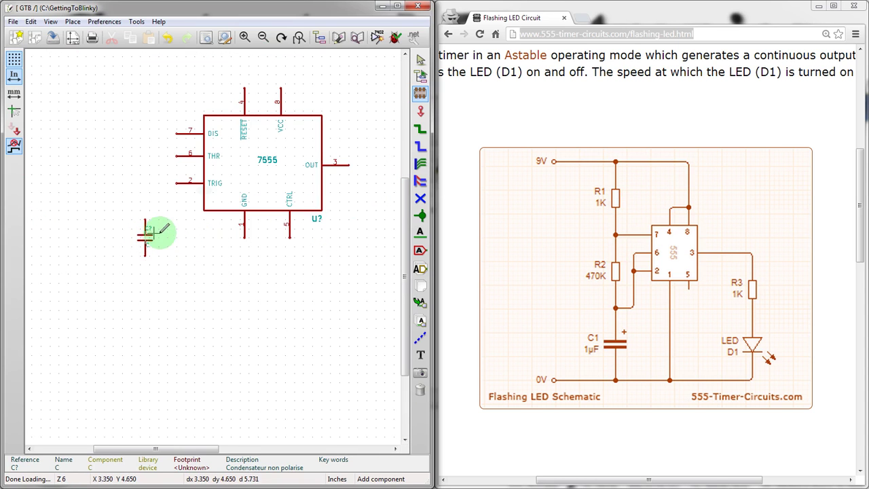
click(131, 169)
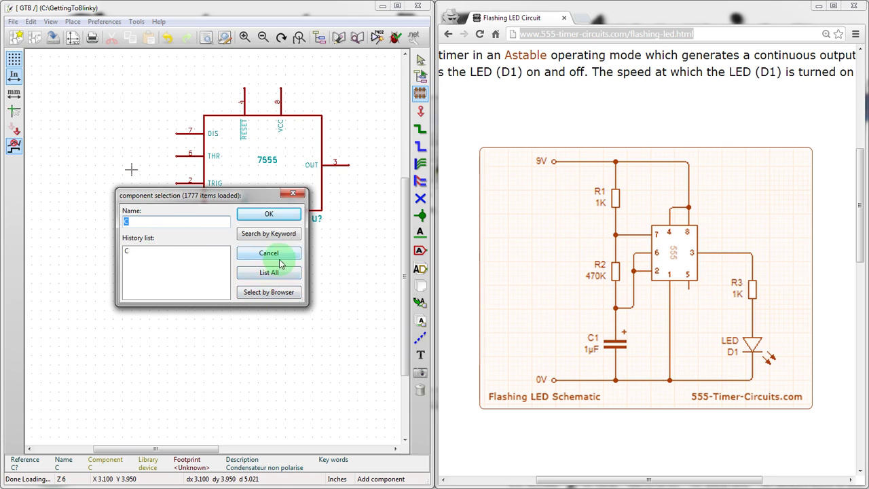
Pick resistor R from the device library and place it beside the TRIG pin
click(268, 275)
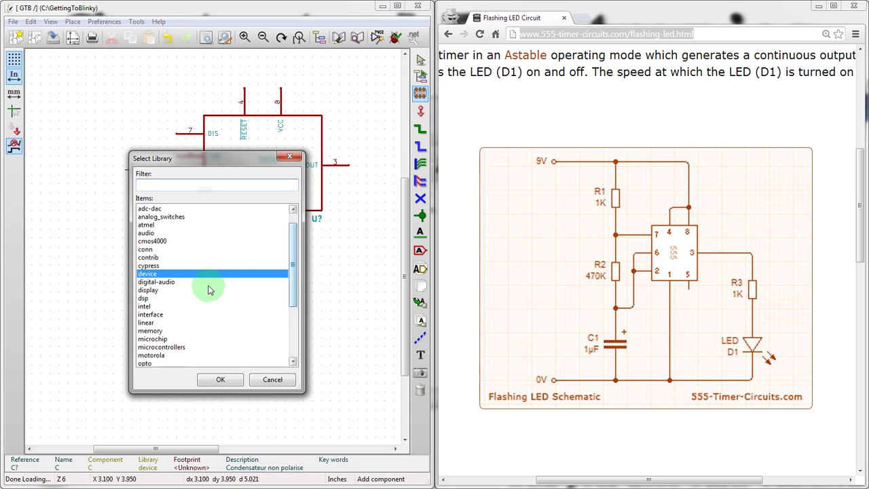
click(170, 274)
click(170, 275)
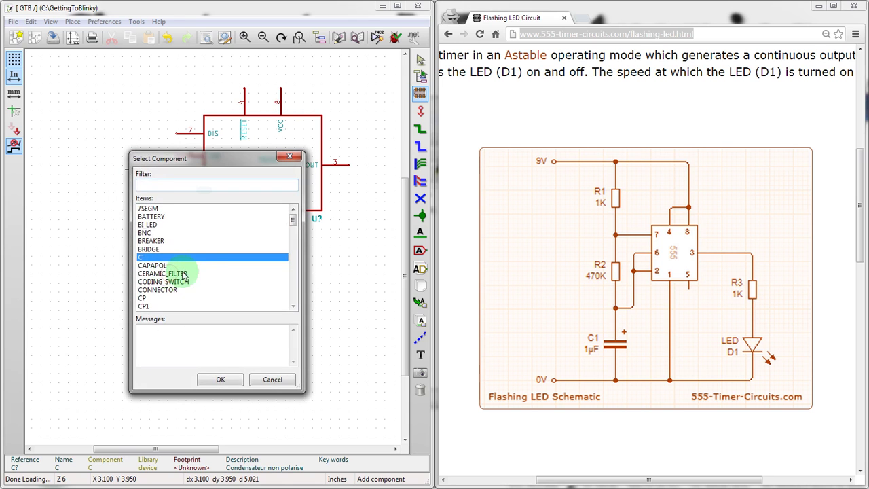
drag(292, 228, 294, 276)
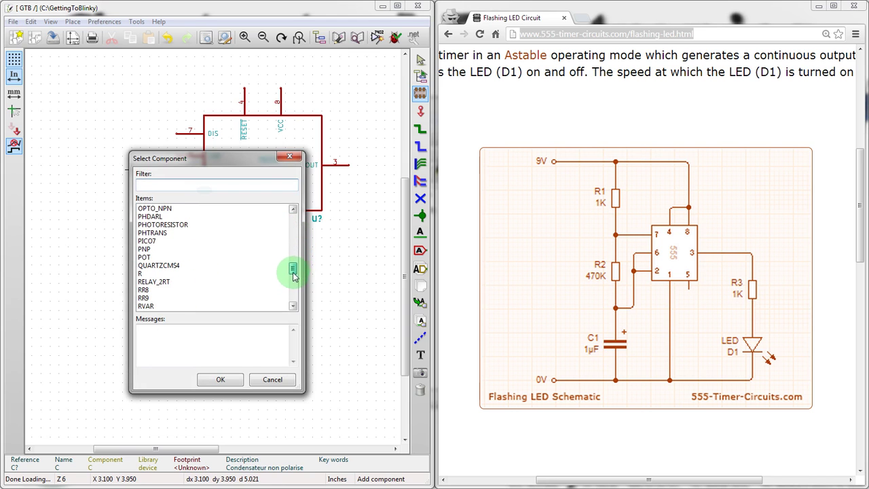
click(238, 274)
click(221, 379)
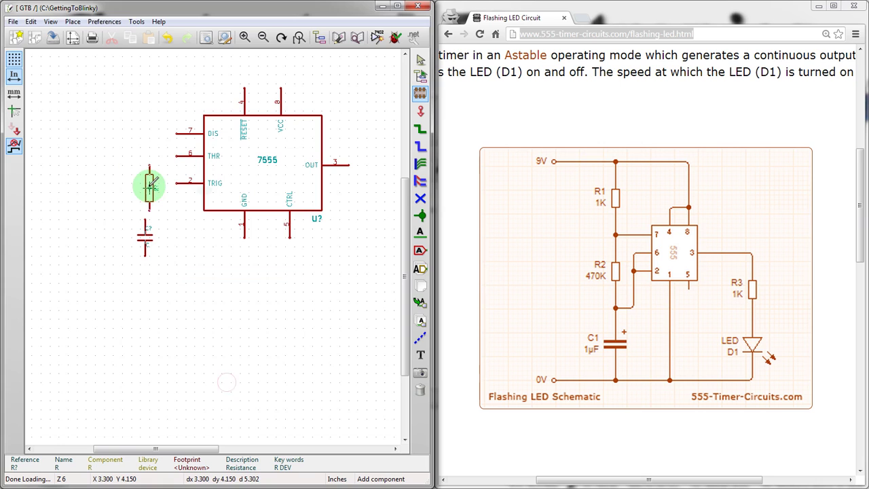
click(148, 180)
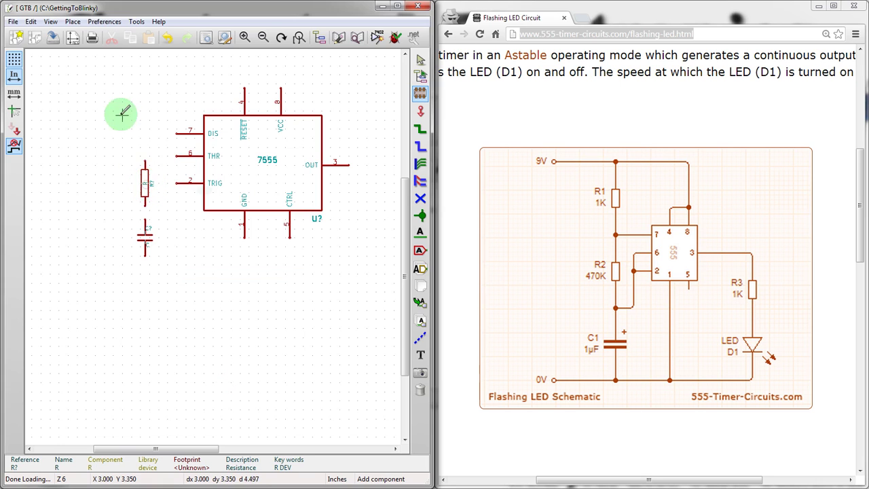
Copy a second resistor above the others and move the resistor and capacitor further left
key(c)
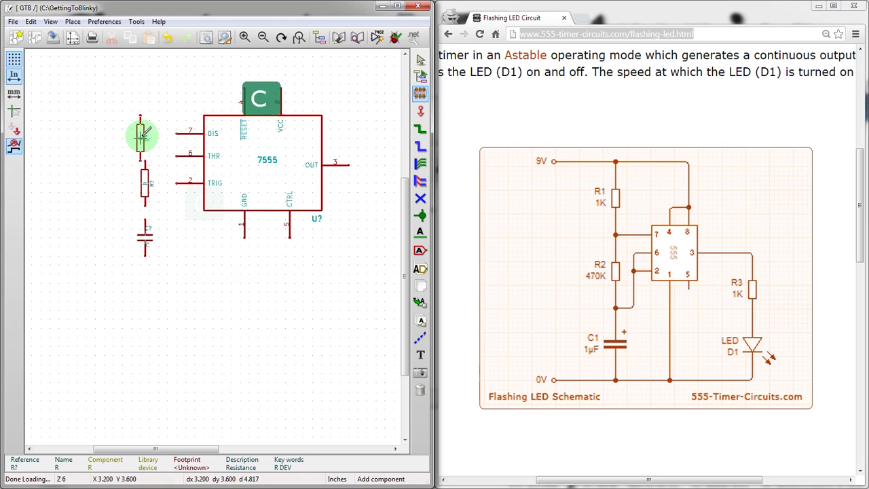
click(100, 148)
drag(126, 152, 149, 288)
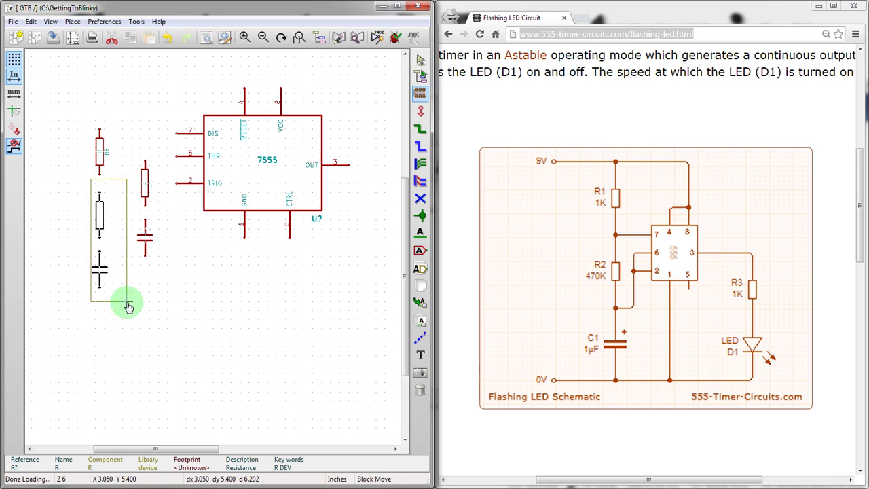
click(126, 303)
Replace the upper resistor with a VR part from the device library
scroll(82, 168, up, 1)
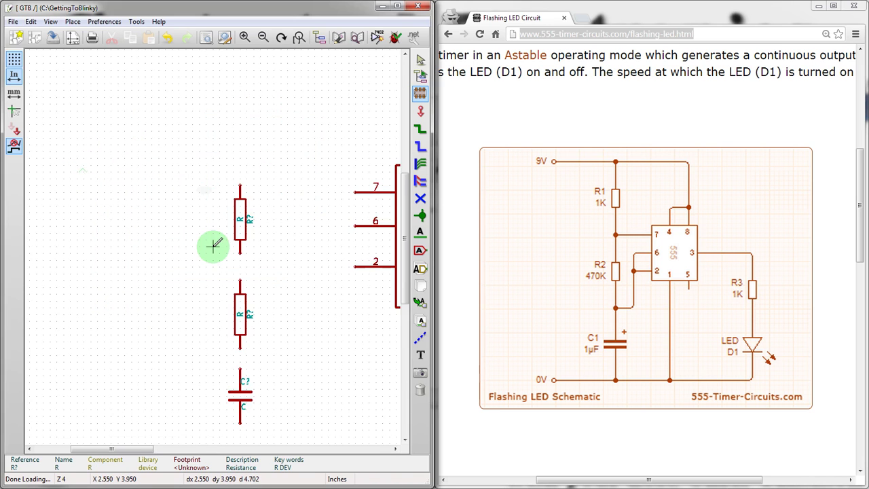
scroll(213, 246, down, 2)
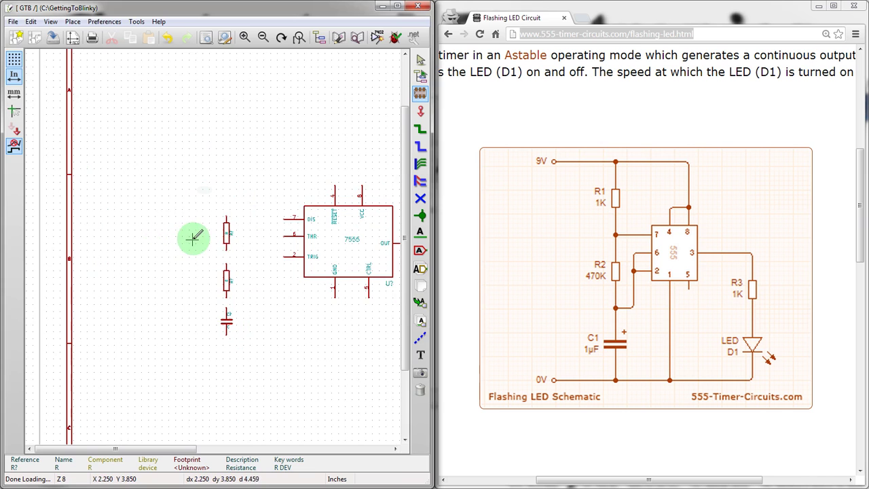
scroll(226, 234, up, 3)
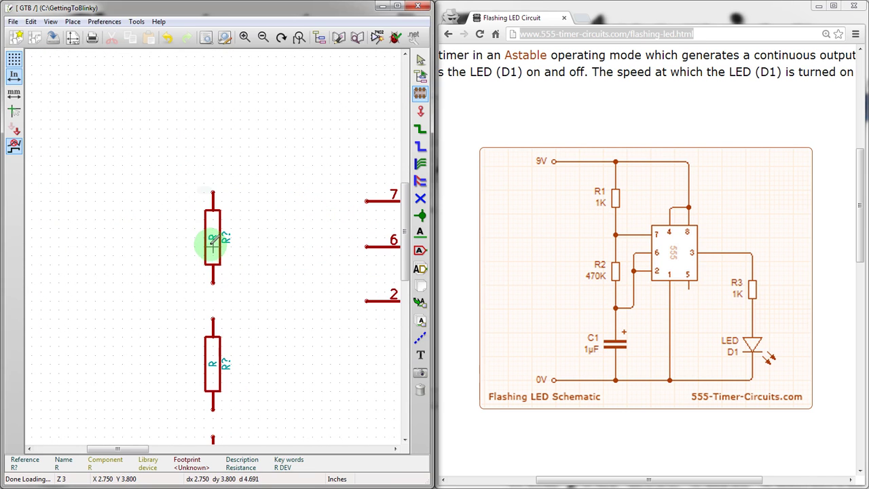
key(Delete)
click(213, 236)
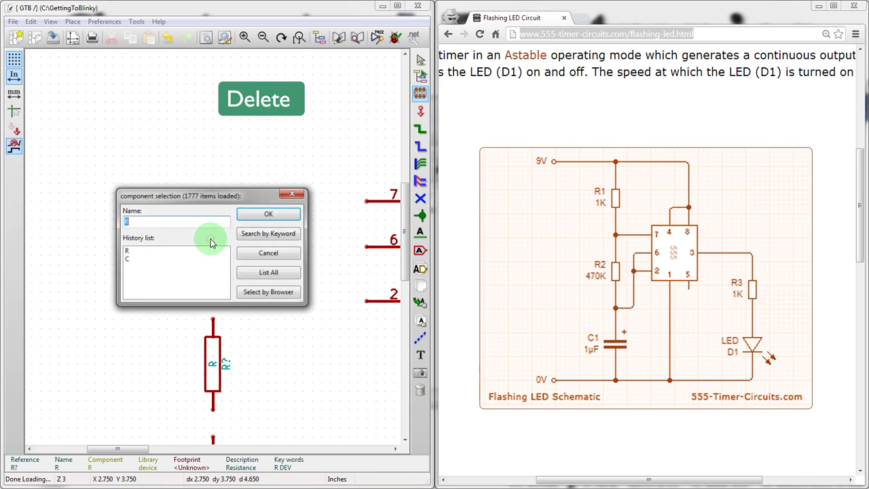
click(246, 272)
drag(286, 253, 310, 310)
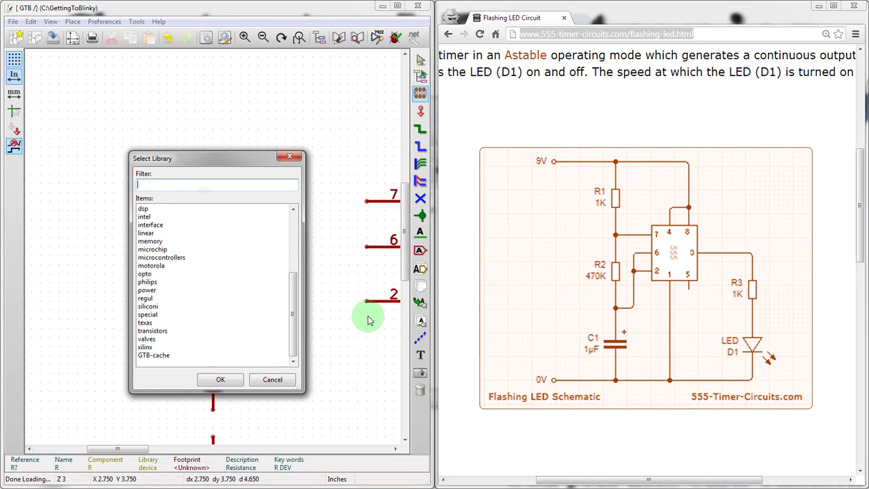
mouse_move(292, 289)
mouse_down()
mouse_move(292, 281)
mouse_move(291, 295)
mouse_up()
click(223, 378)
click(167, 289)
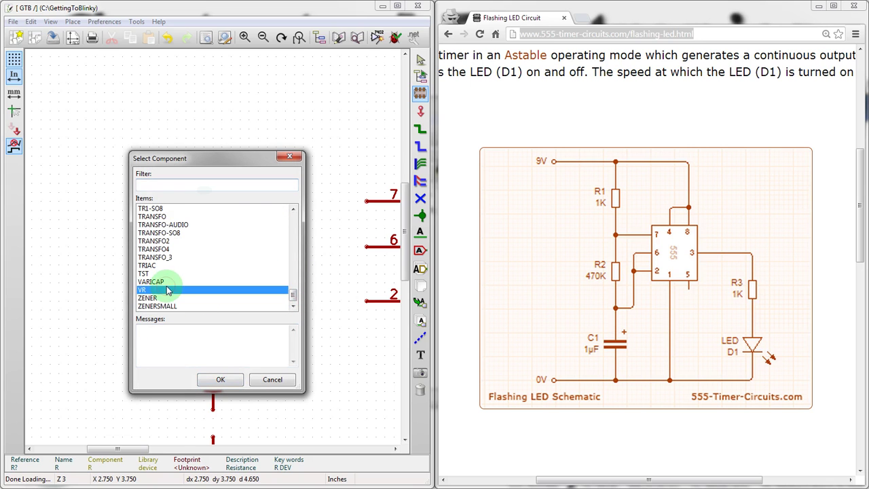
click(212, 378)
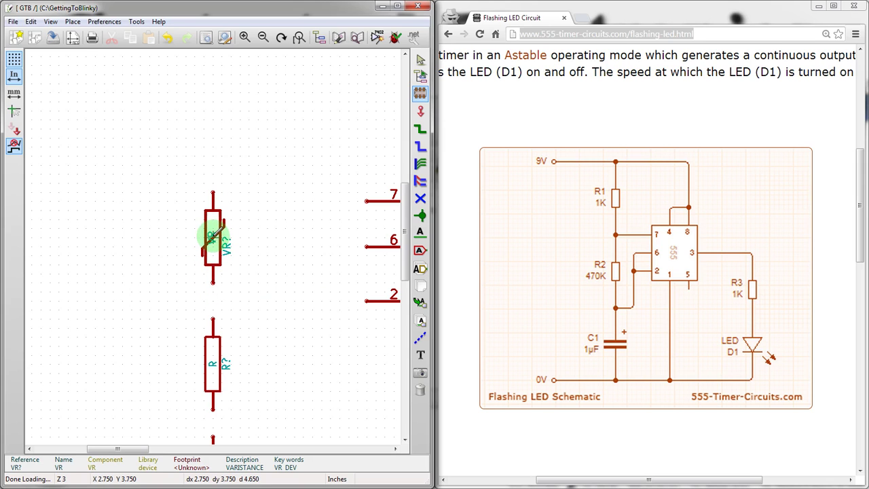
click(212, 234)
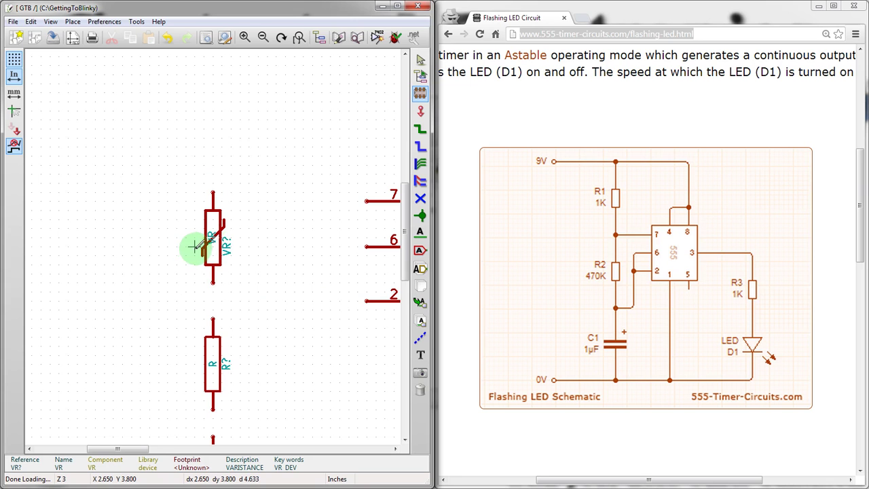
Move the VR, resistor and capacitor together into a column beside the 555
scroll(204, 239, down, 2)
drag(195, 235, 149, 215)
scroll(213, 247, up, 2)
scroll(213, 249, down, 4)
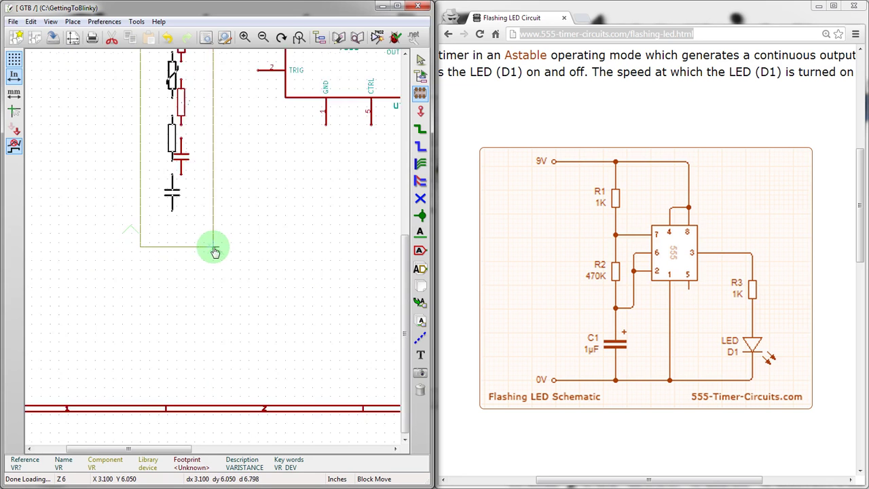
scroll(211, 258, up, 1)
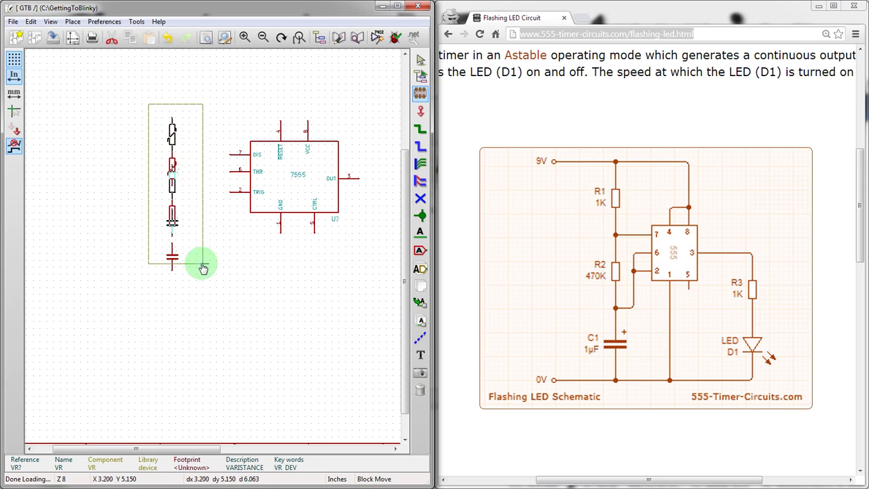
click(202, 246)
Copy a third resistor and place it right of the 555
scroll(207, 247, up, 2)
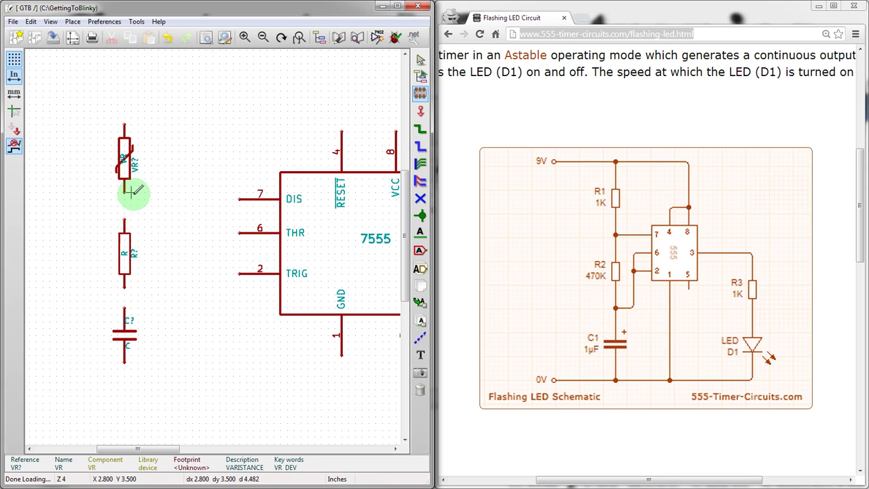
click(124, 192)
key(Escape)
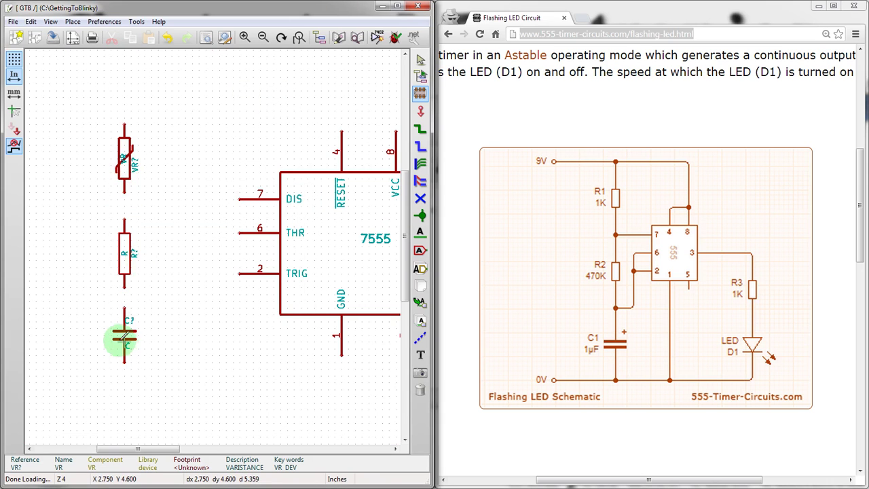
scroll(124, 336, down, 1)
scroll(214, 236, down, 1)
scroll(208, 244, up, 1)
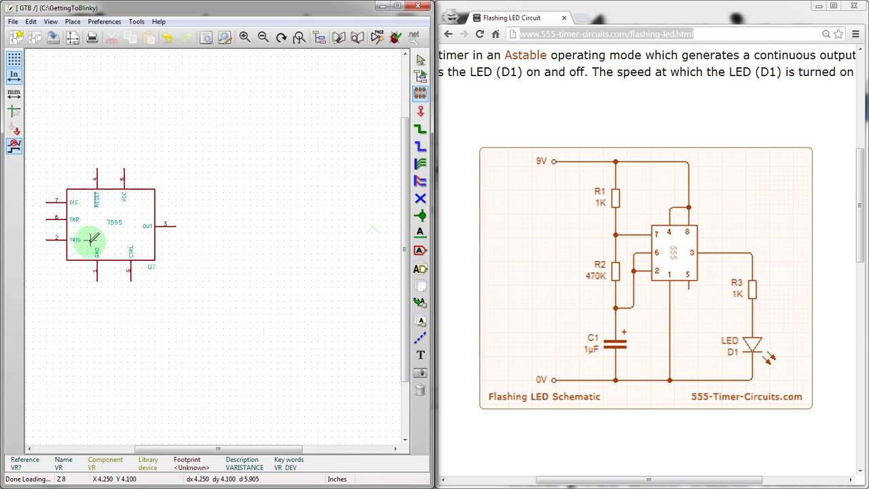
scroll(91, 236, down, 1)
key(c)
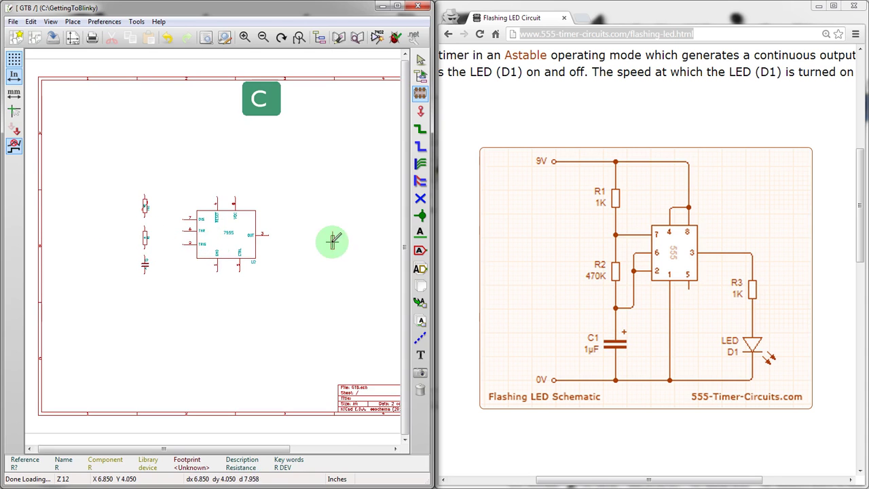
click(285, 249)
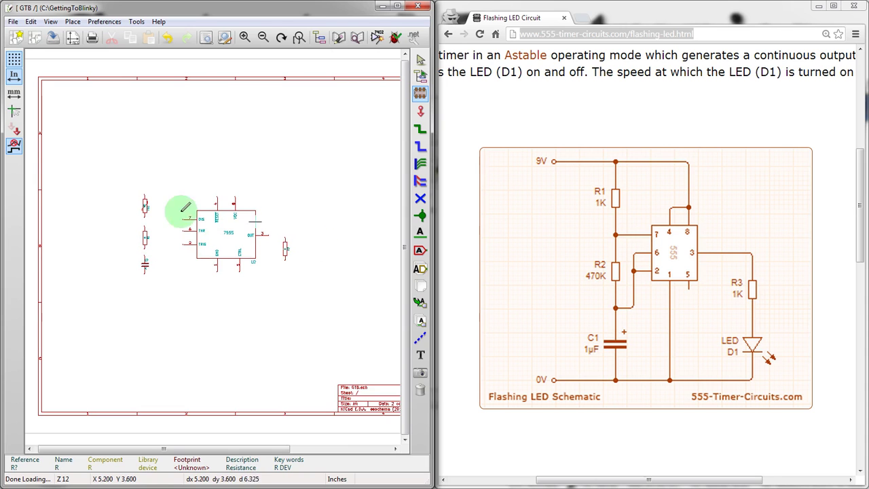
Choose the LED part from the device library, filtering by 'led'
click(420, 94)
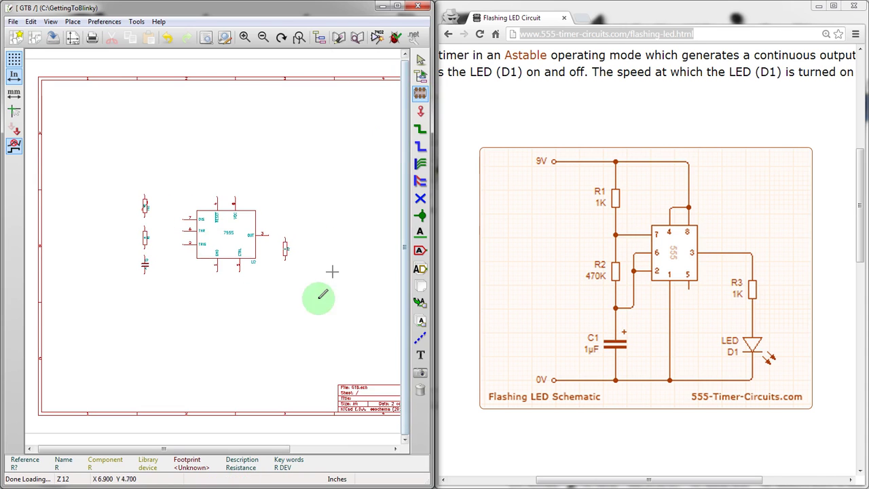
click(285, 274)
click(273, 274)
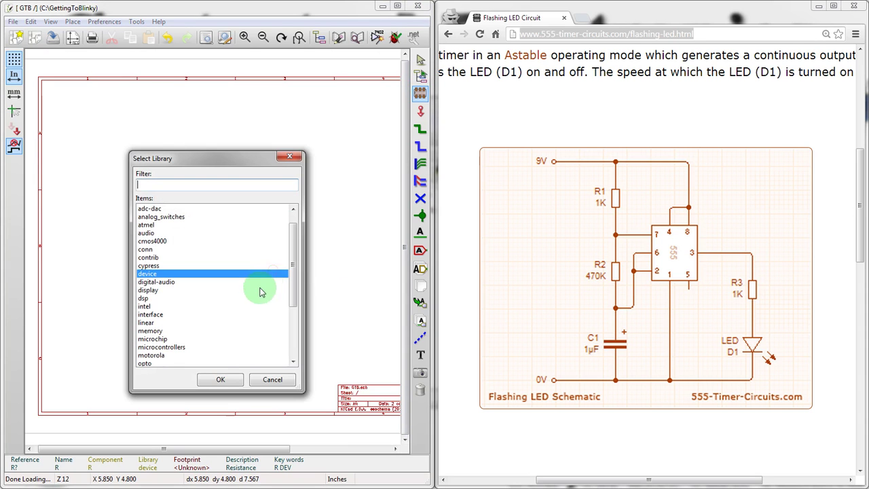
click(220, 378)
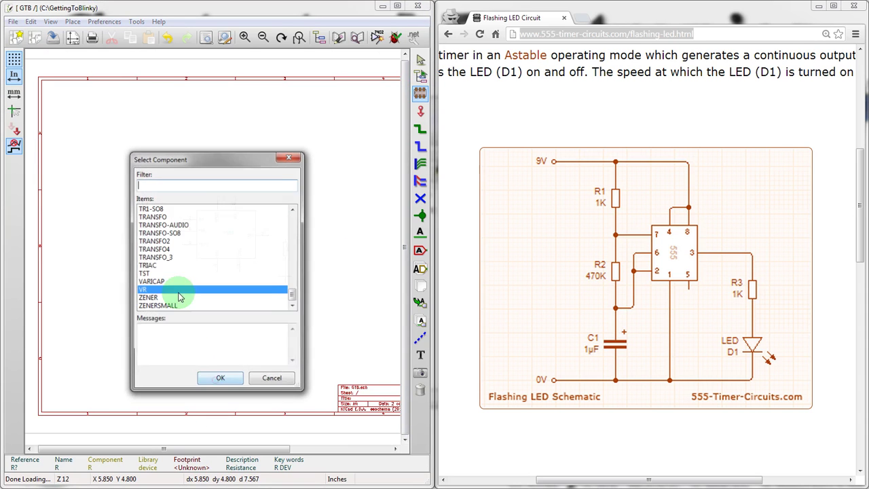
text(led)
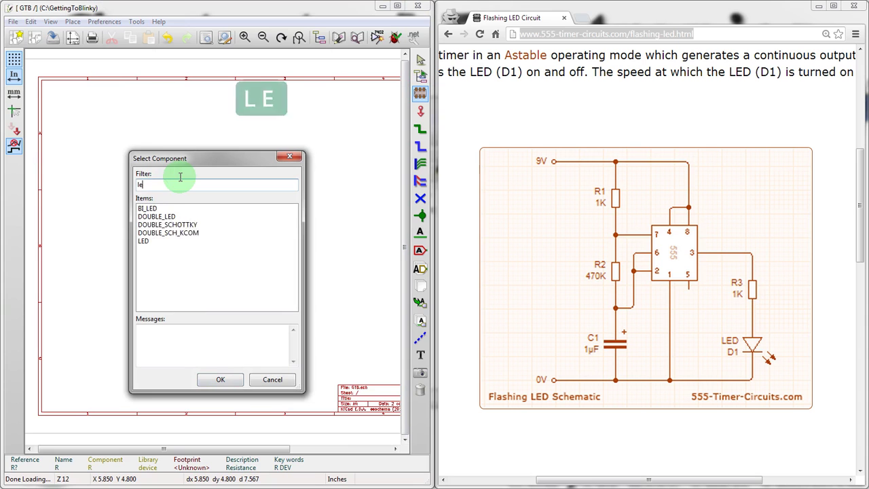
click(143, 225)
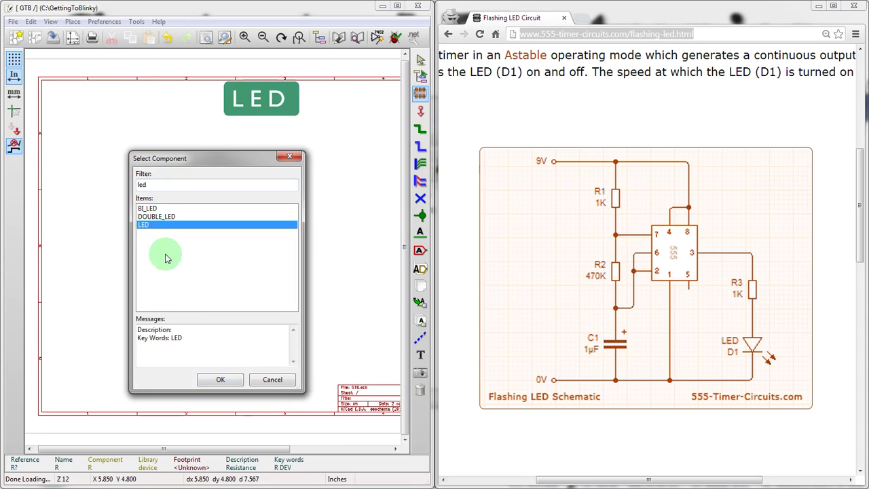
click(220, 379)
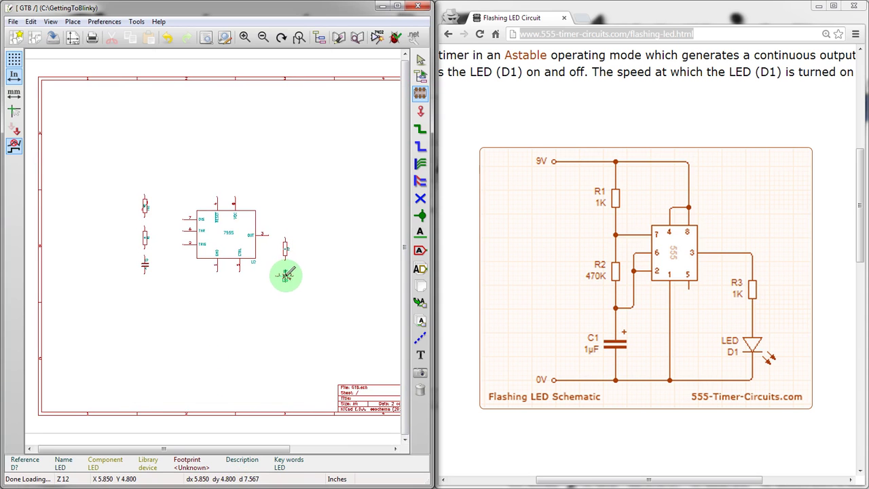
Rotate the LED vertical and place it below the right-hand resistor
key(r)
scroll(288, 274, up, 2)
key(r)
key(r)
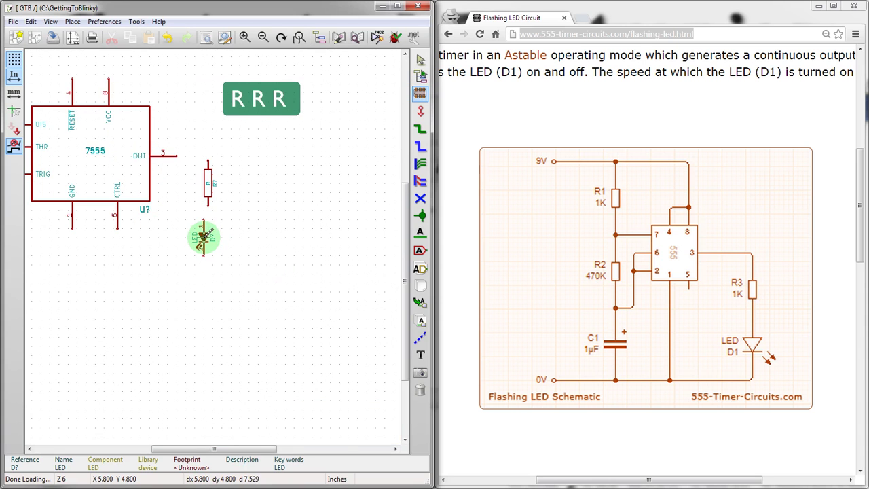
click(209, 251)
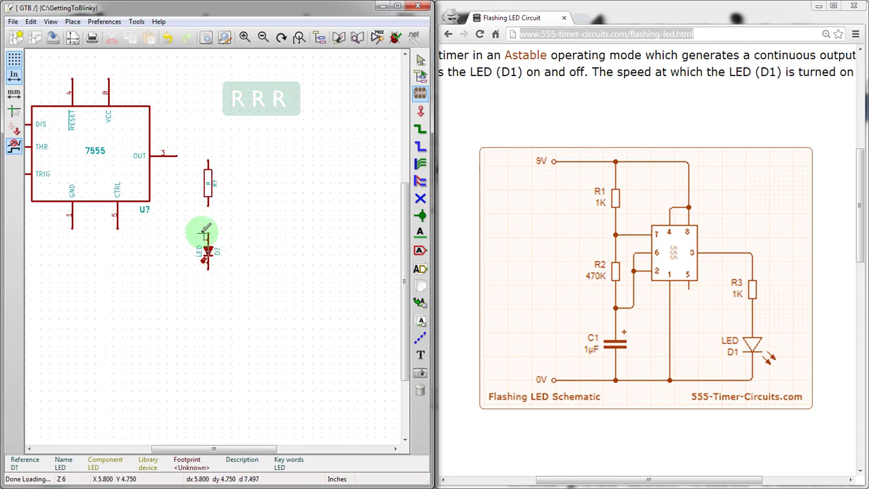
scroll(204, 238, down, 2)
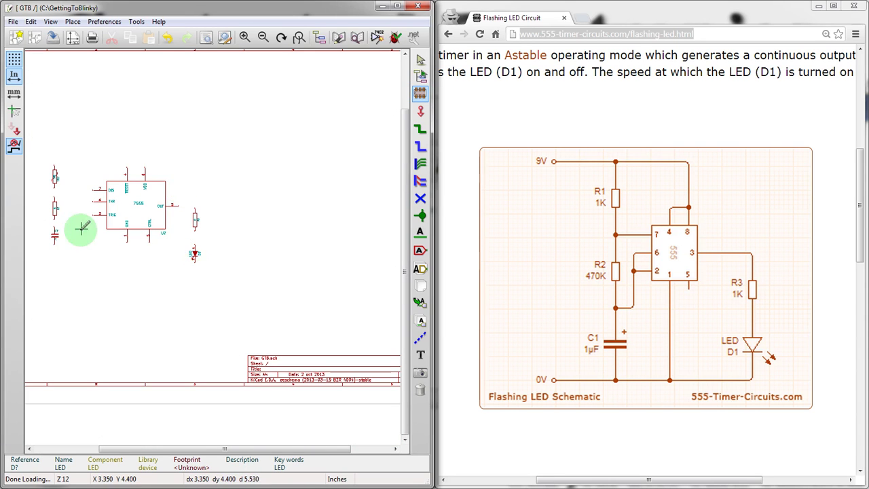
Wire pin 7 DIS to the junction between the VR and resistor
scroll(35, 237, up, 1)
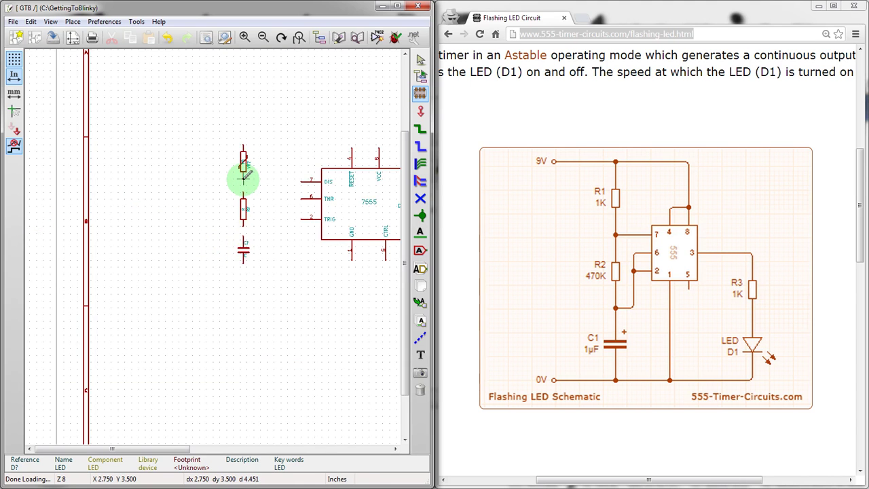
key(w)
scroll(242, 195, up, 1)
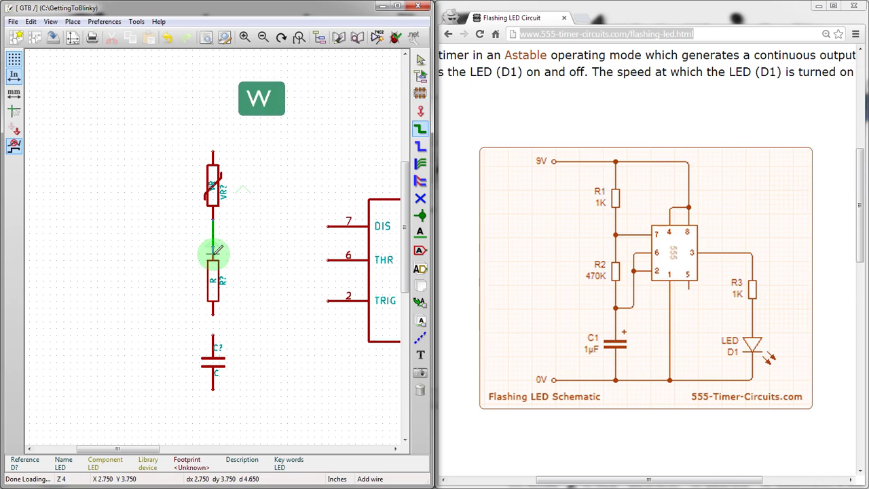
click(213, 247)
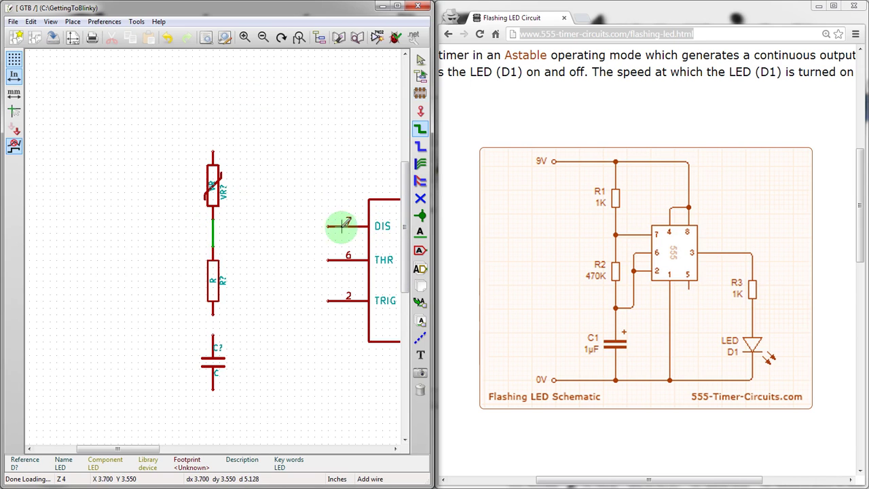
scroll(329, 226, up, 3)
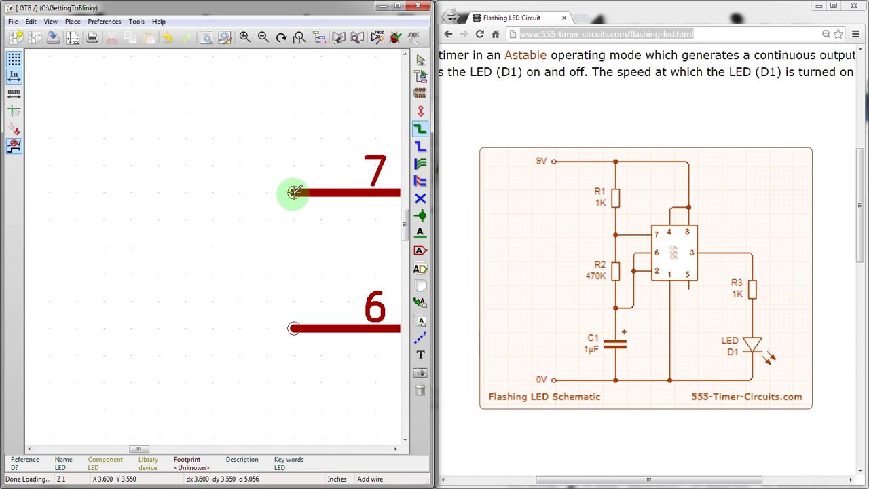
scroll(291, 193, down, 2)
click(227, 239)
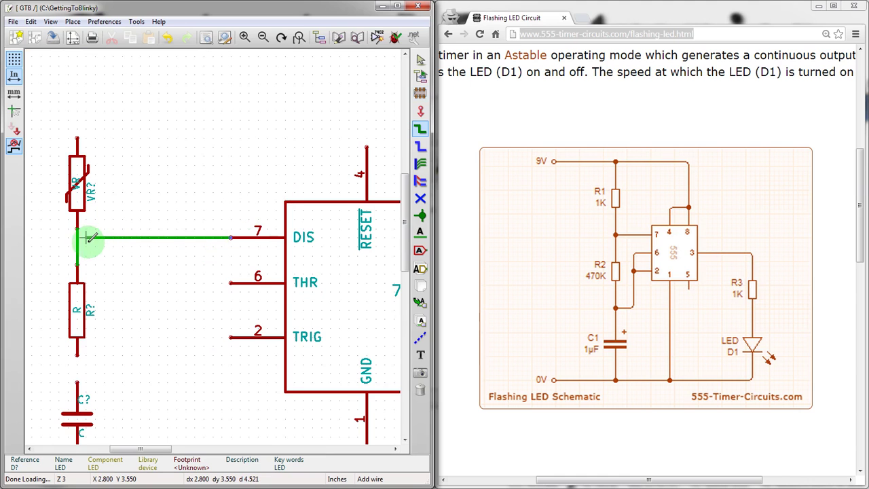
scroll(79, 236, up, 2)
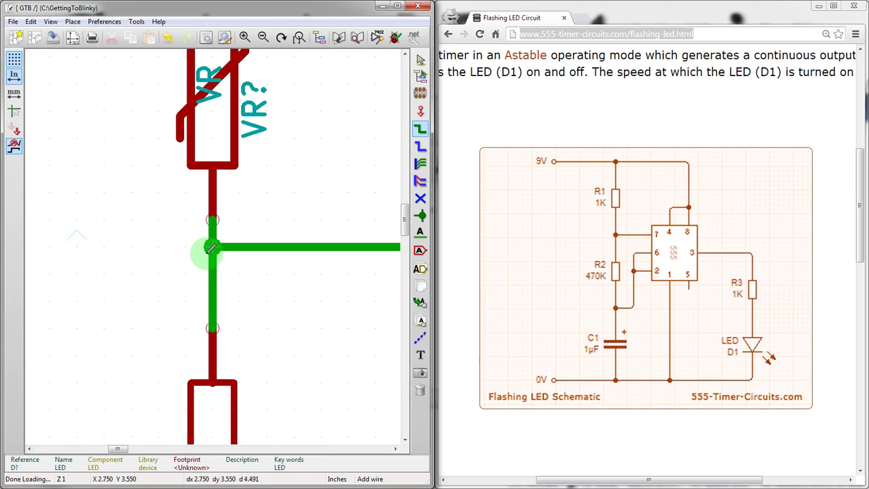
click(211, 248)
Wire TRIG pin 2 to the capacitor's top pin and tie THR pin 6 to it
scroll(211, 249, down, 3)
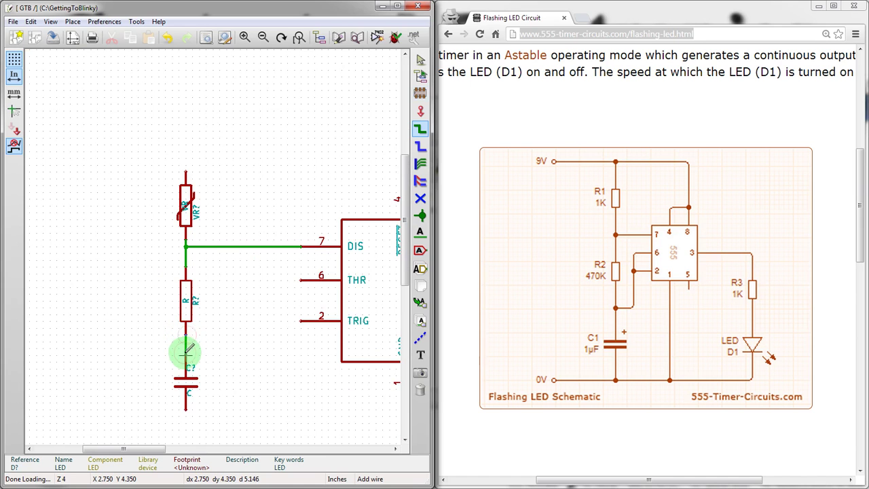
scroll(219, 358, down, 1)
scroll(214, 255, up, 1)
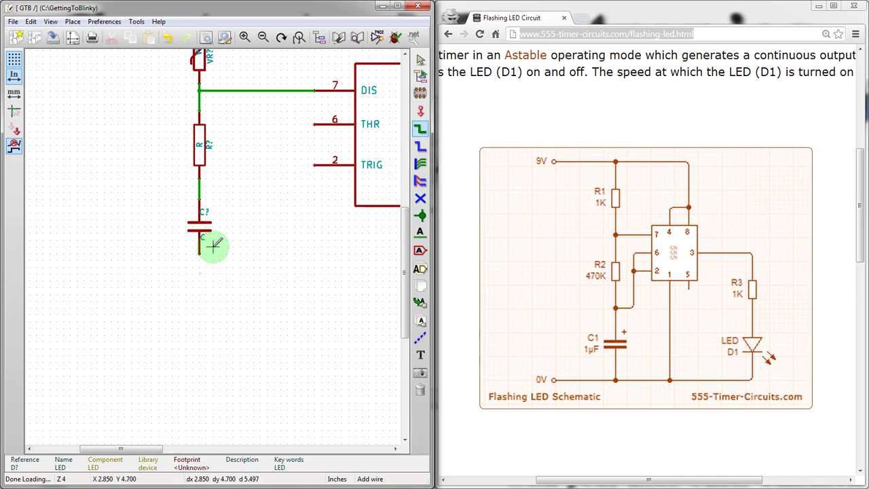
click(315, 165)
click(267, 186)
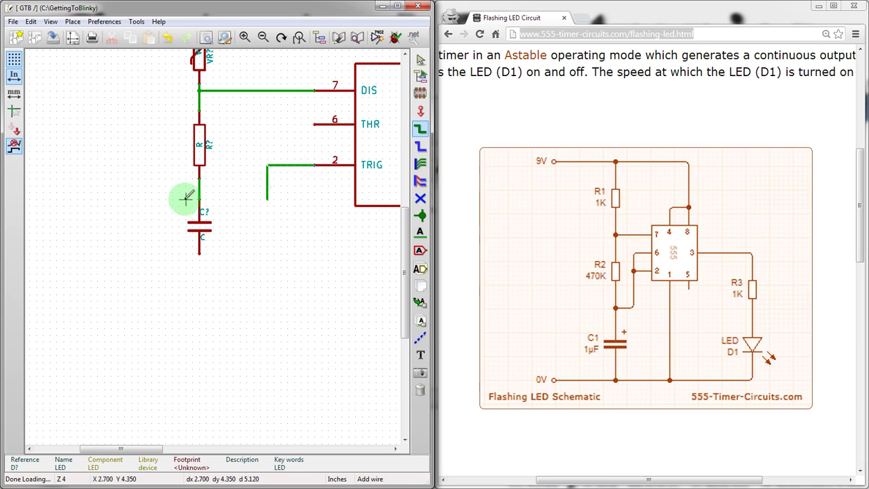
click(199, 191)
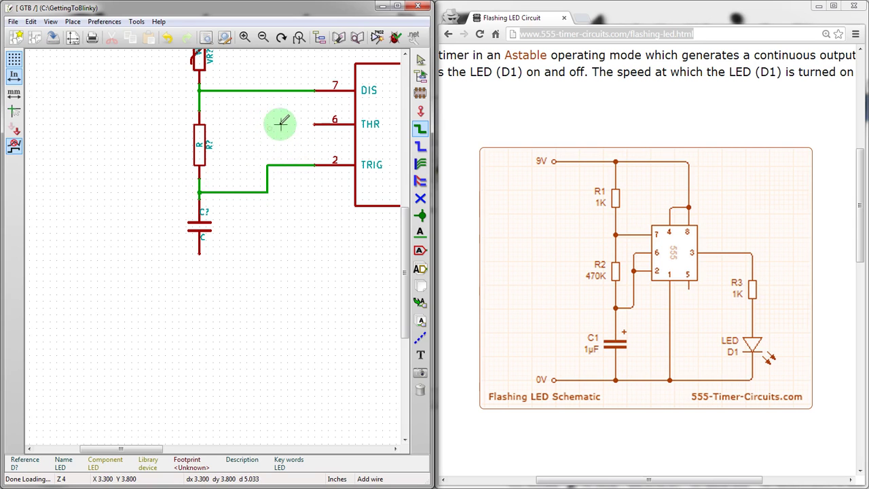
click(315, 122)
scroll(231, 204, down, 2)
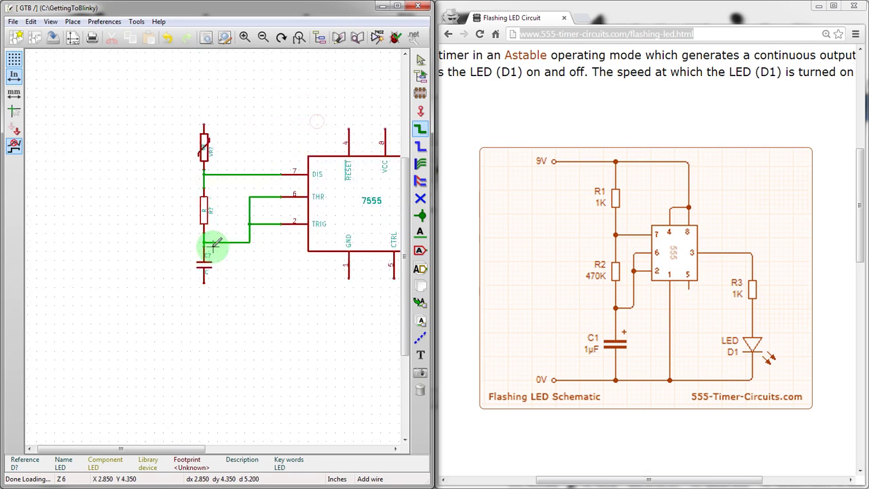
scroll(216, 253, up, 2)
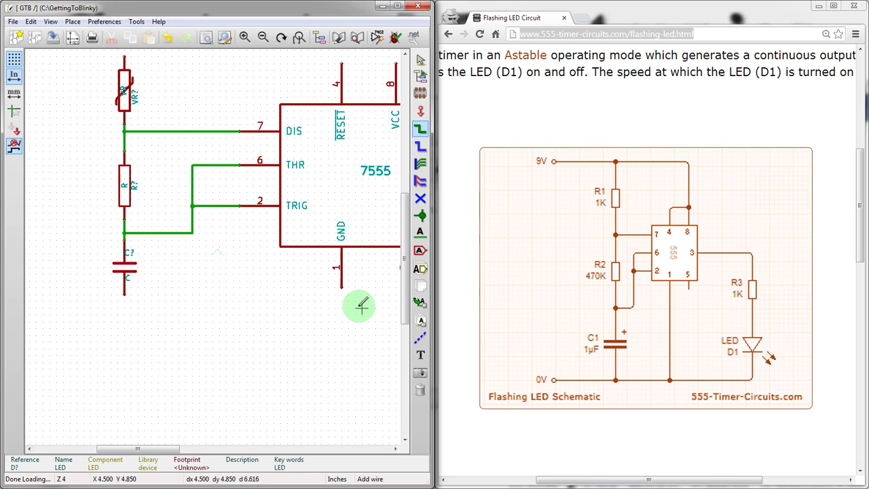
Wire GND pin 1 down and across to the capacitor's lower pin
click(342, 288)
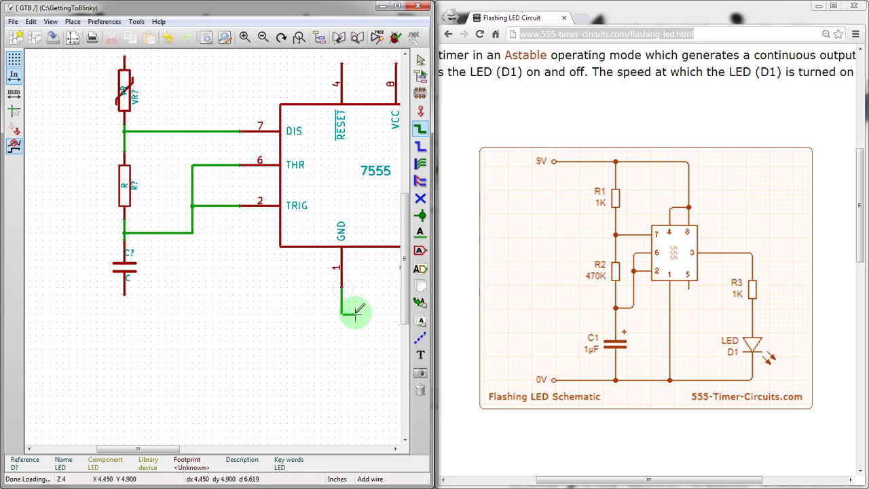
click(341, 320)
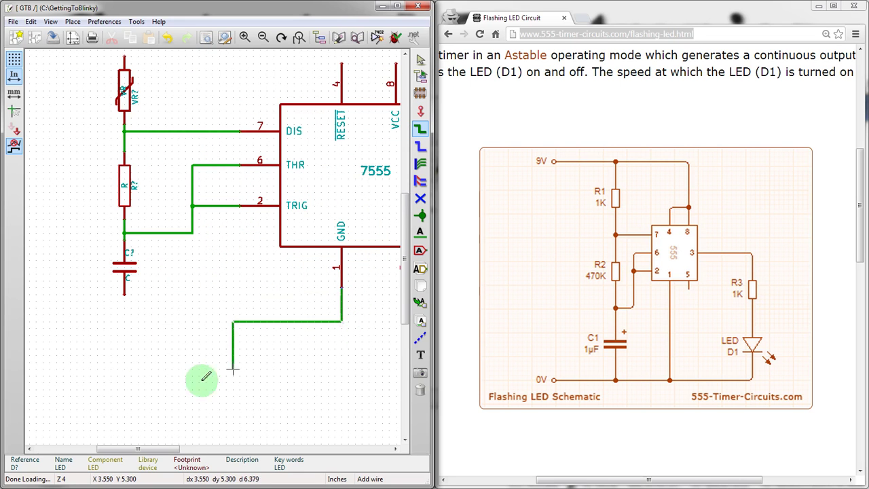
click(124, 293)
scroll(310, 243, down, 1)
scroll(281, 223, down, 1)
scroll(194, 271, up, 1)
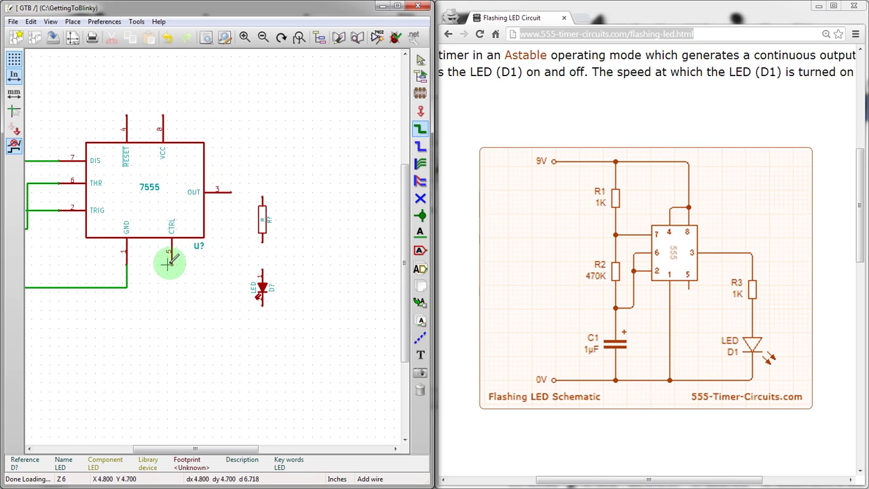
Wire the LED to the right resistor and the resistor to OUT pin 3
click(264, 267)
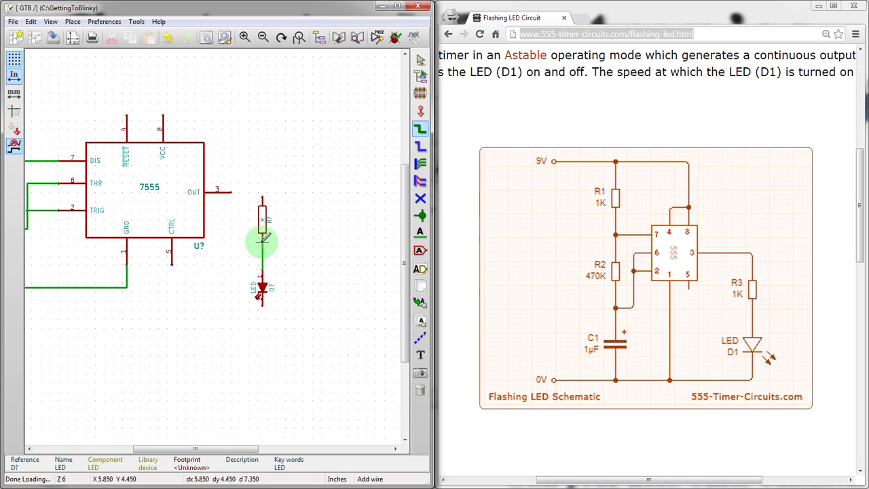
click(262, 239)
click(263, 197)
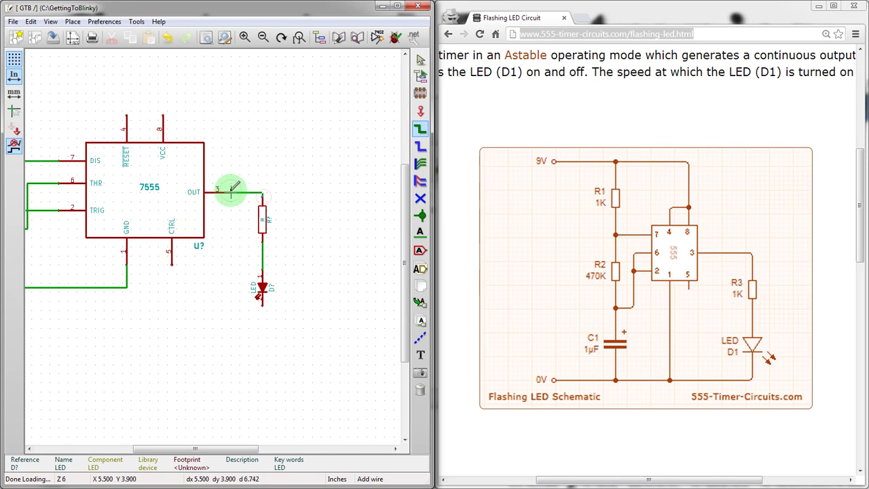
click(231, 192)
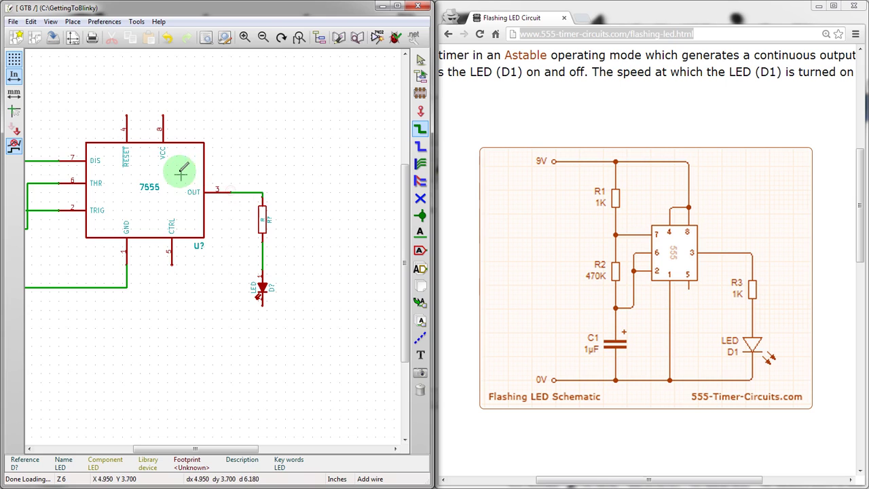
Wire RESET pin 4 over the chip to VCC pin 8
click(126, 115)
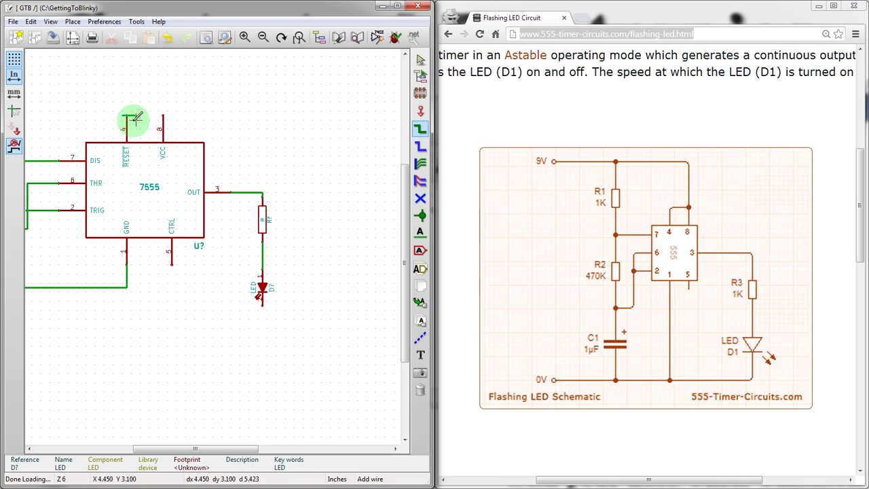
key(Escape)
key(Escape)
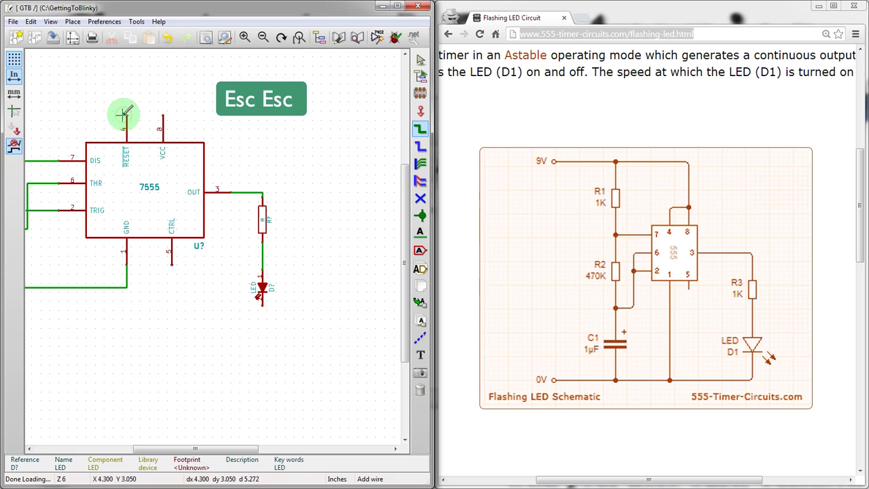
click(127, 113)
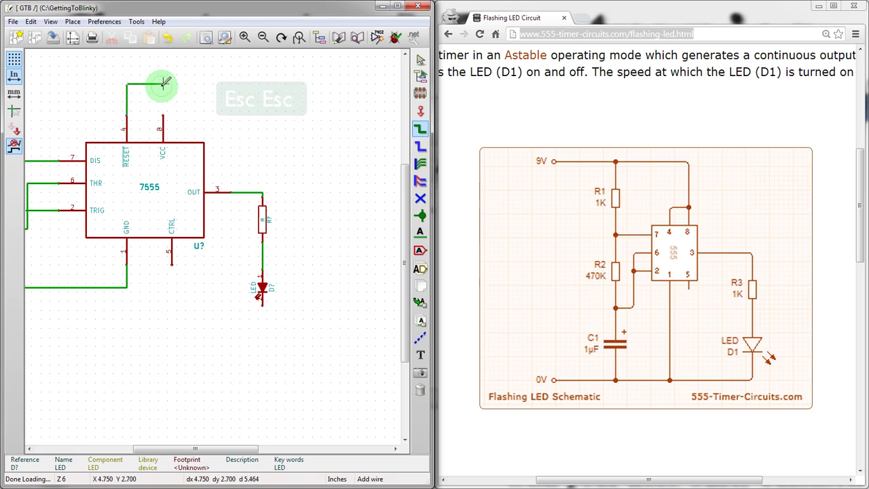
click(167, 84)
click(163, 125)
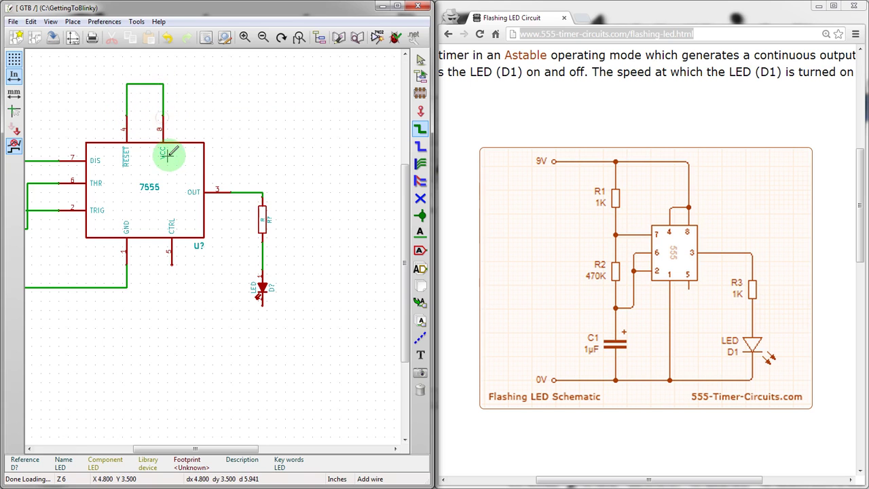
scroll(288, 314, down, 1)
scroll(210, 242, down, 2)
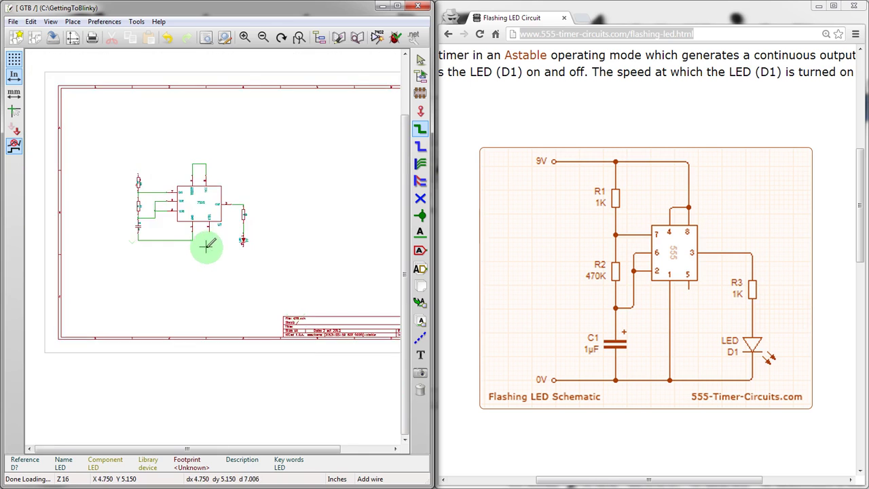
scroll(229, 252, up, 2)
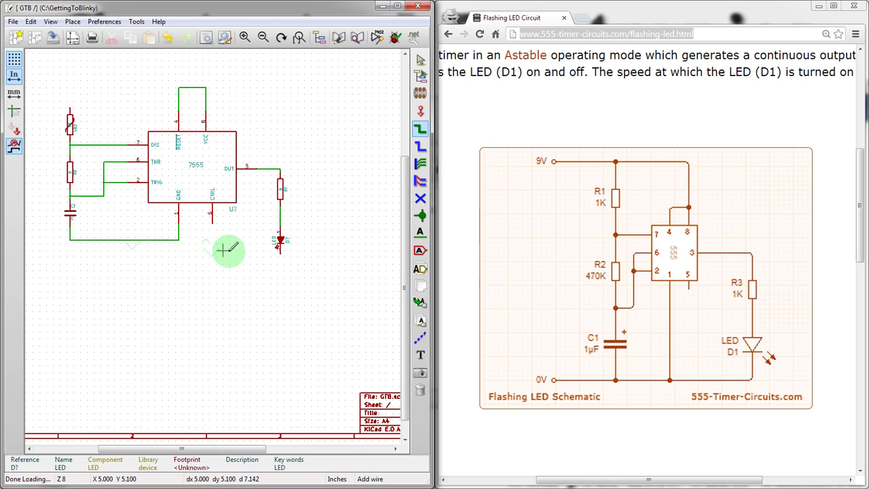
Start a wire from the LED's lower pin
click(280, 252)
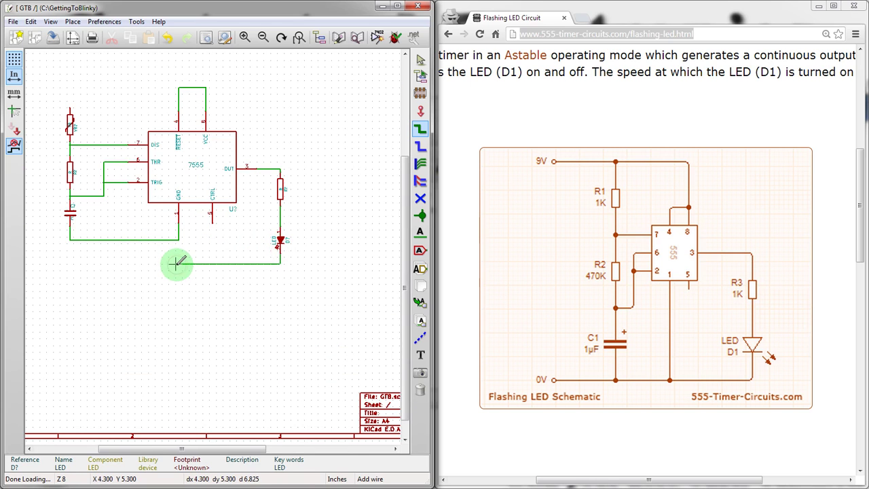
scroll(213, 244, up, 3)
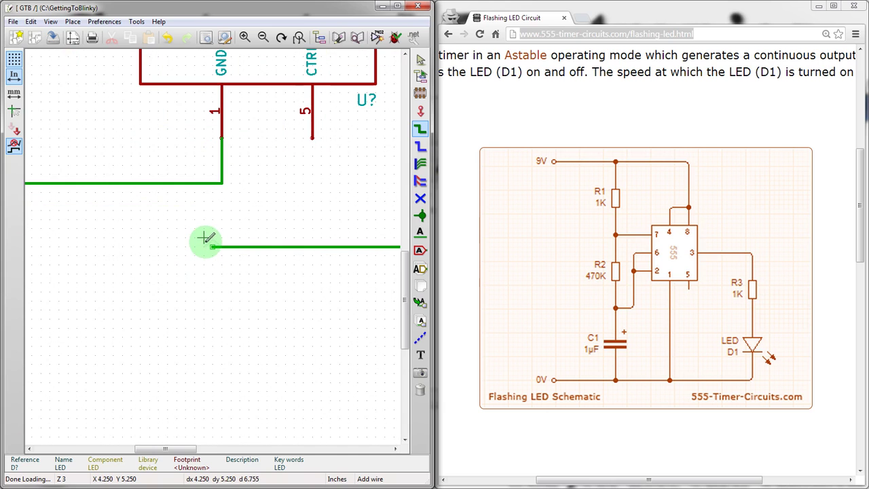
scroll(140, 175, down, 2)
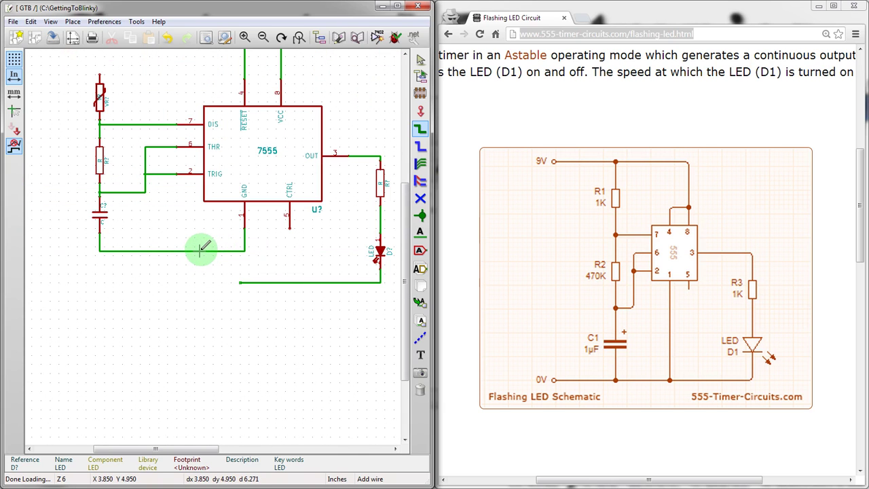
Drag the bottom ground wire down and remove the stray duplicate wire piece
key(g)
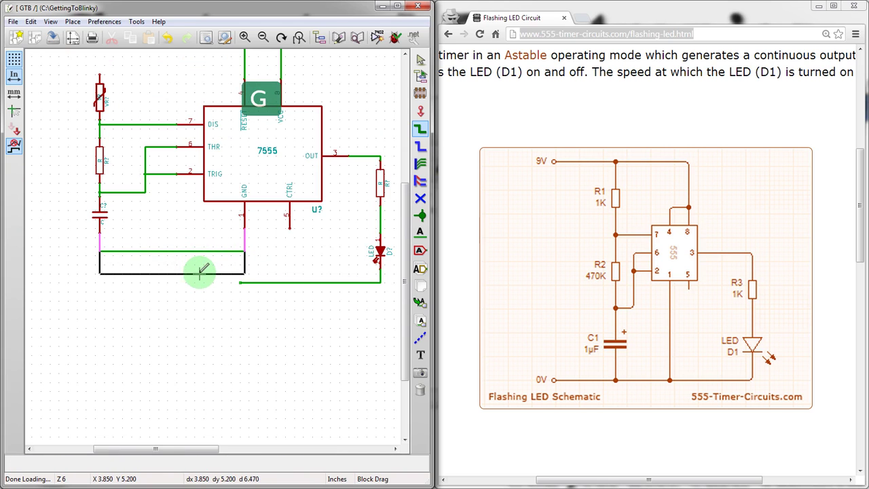
click(195, 280)
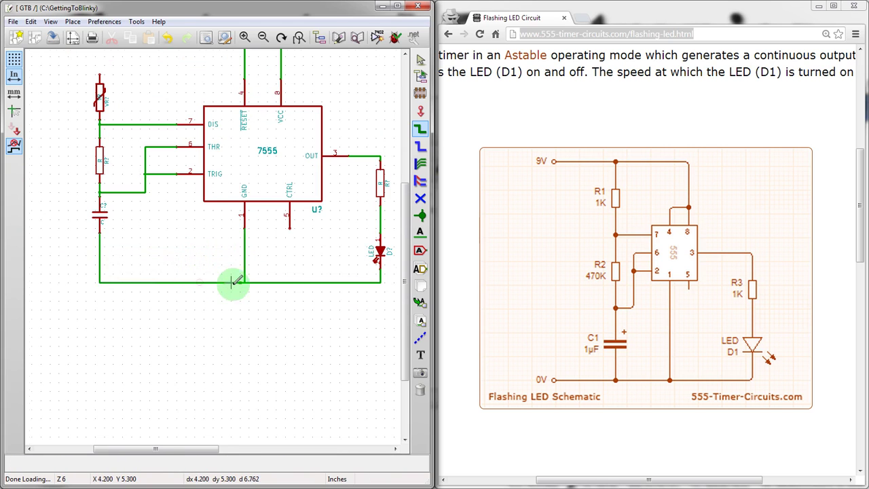
scroll(229, 283, up, 3)
click(213, 247)
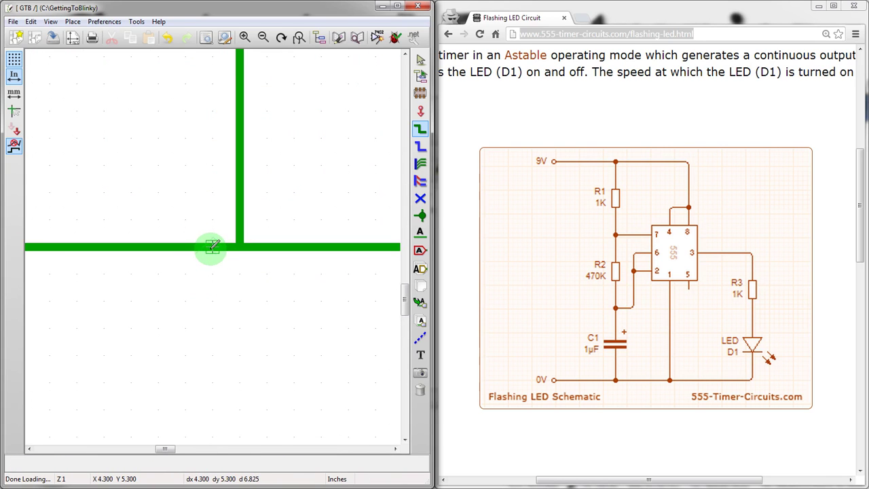
key(Delete)
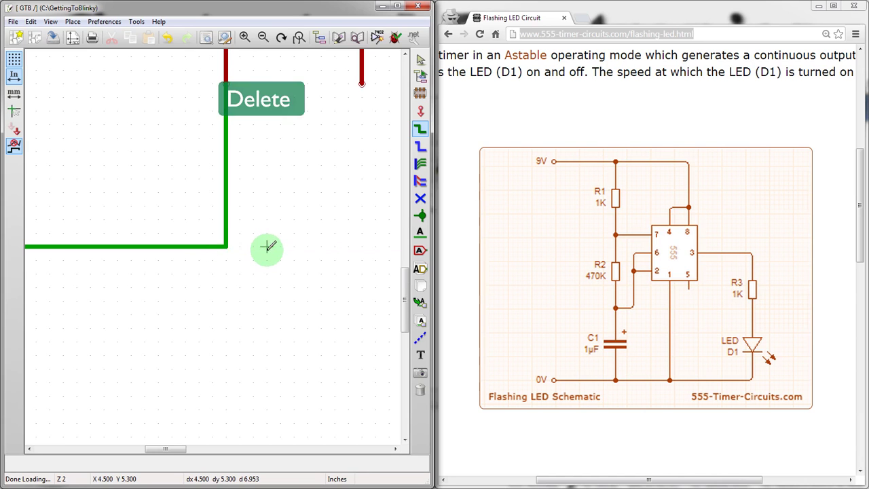
key(w)
scroll(229, 247, down, 2)
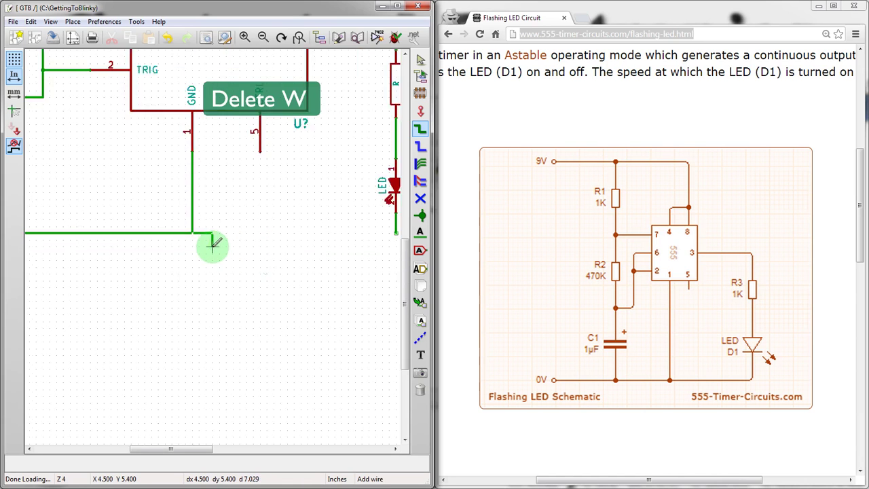
scroll(240, 262, up, 2)
Join the LED's lower lead to the bottom ground wire and zoom out to check the circuit
click(308, 246)
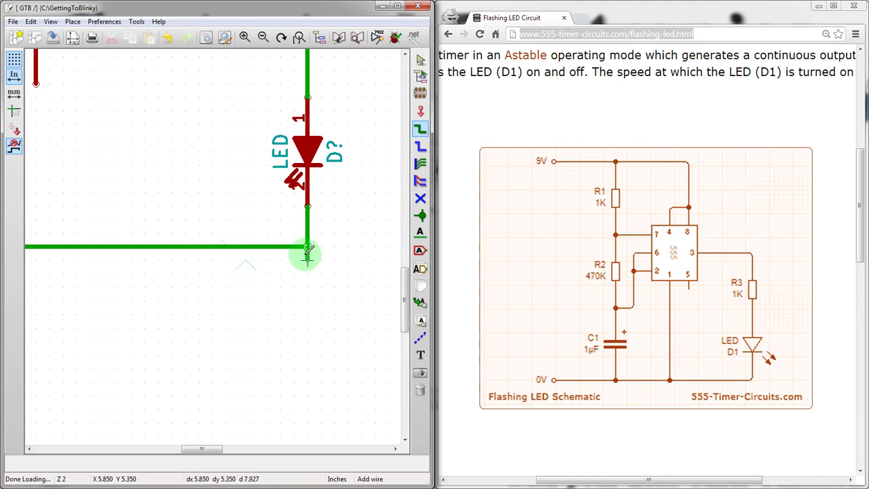
scroll(307, 247, down, 2)
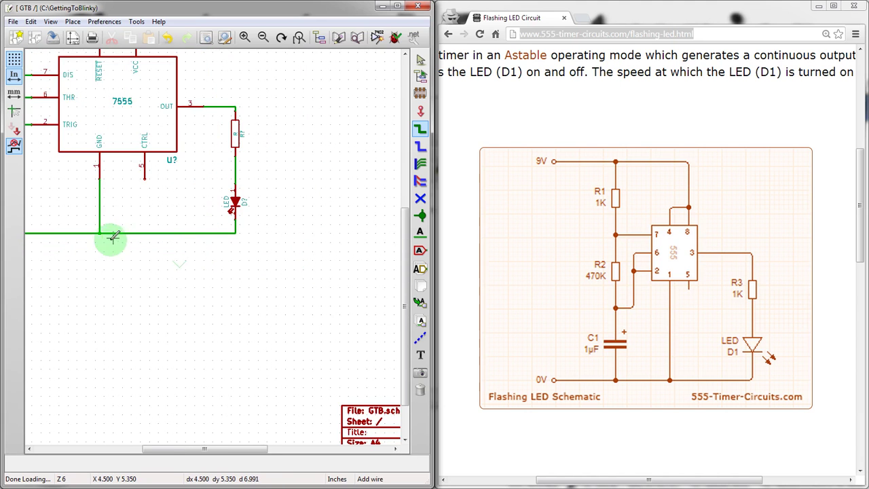
scroll(110, 237, up, 1)
scroll(213, 247, up, 2)
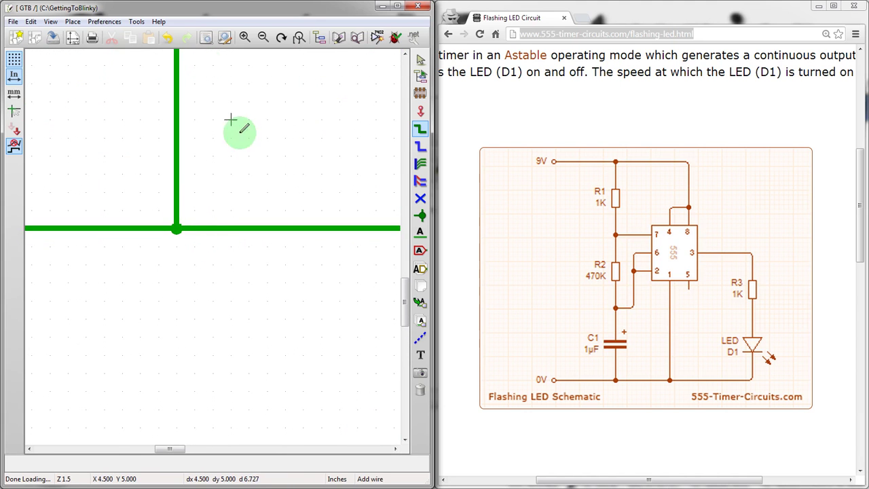
scroll(284, 209, down, 3)
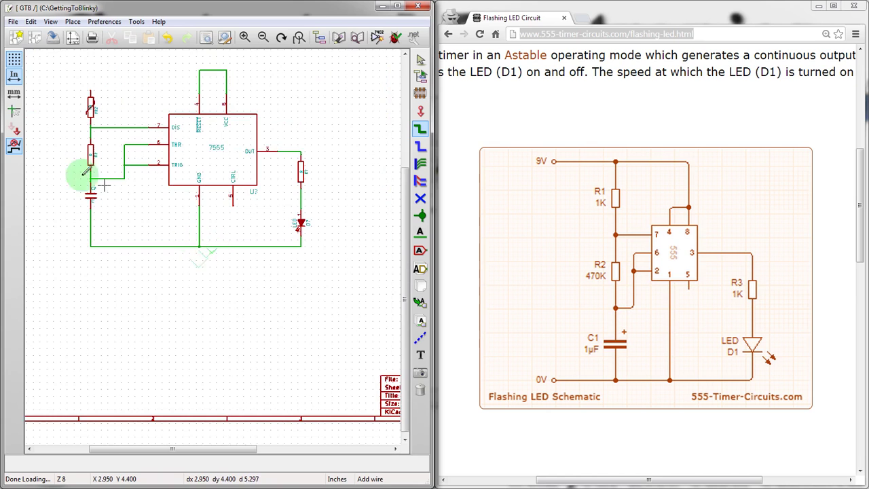
scroll(79, 172, up, 1)
scroll(213, 252, down, 1)
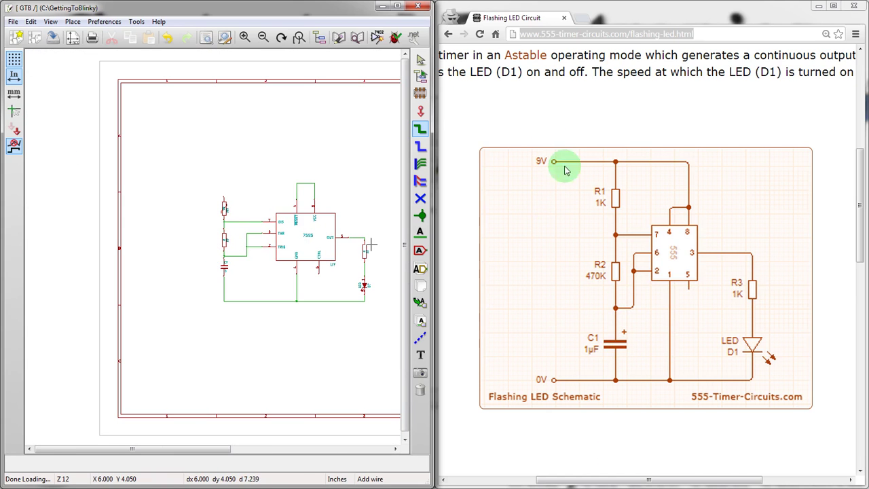
scroll(260, 174, up, 1)
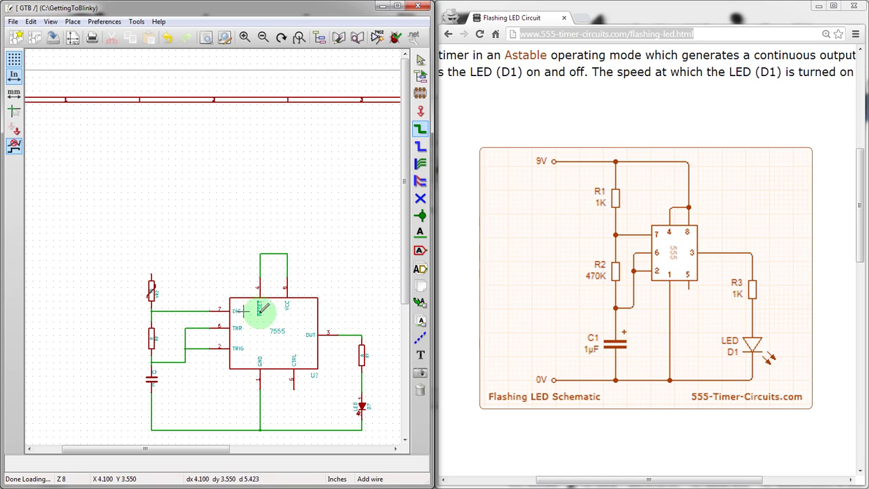
scroll(112, 317, down, 1)
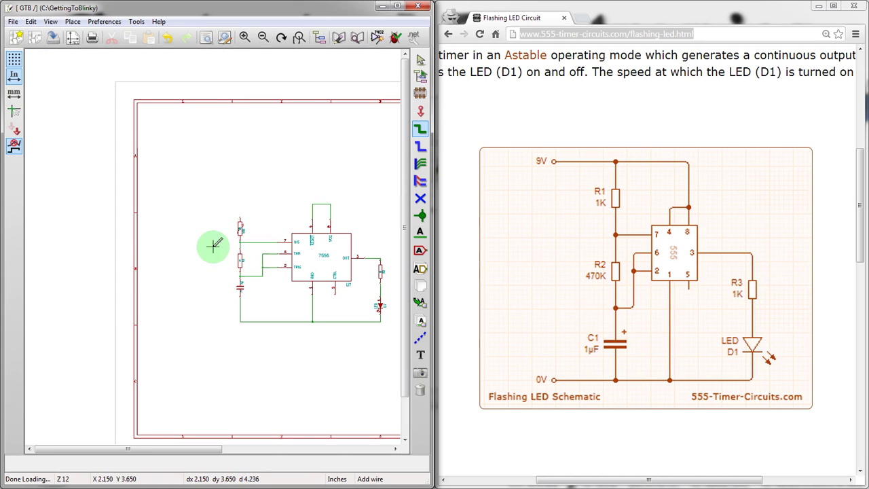
scroll(333, 237, up, 1)
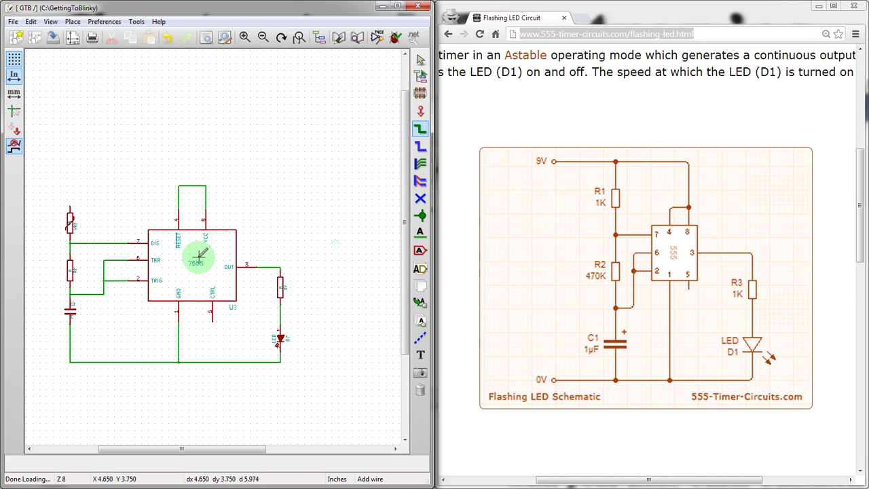
Pick VCC from the full power-symbol list to place above the variable resistor
key(p)
click(36, 349)
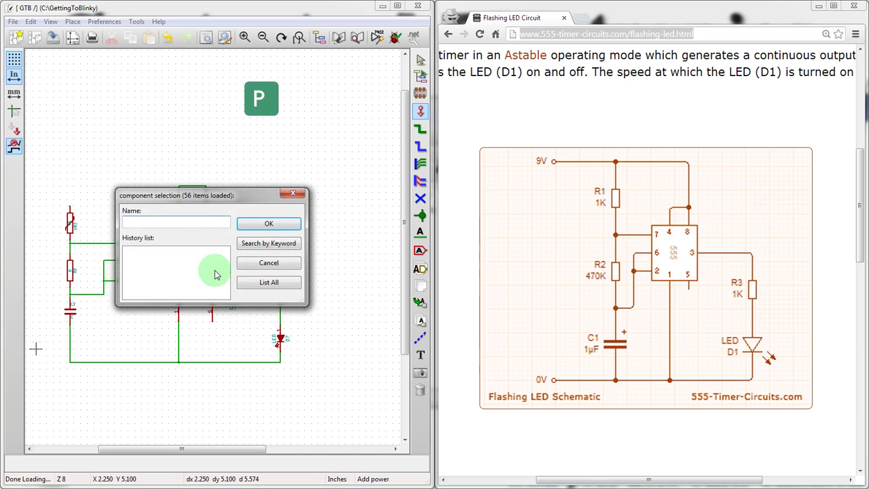
click(271, 281)
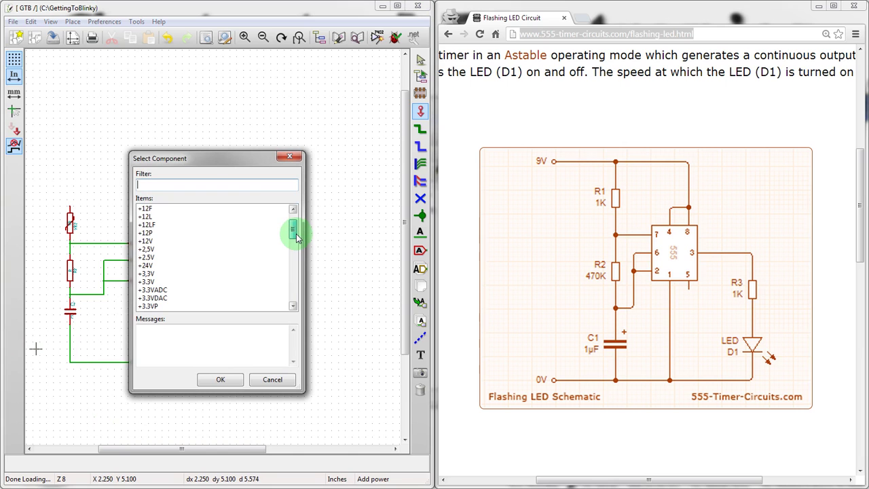
drag(297, 234, 298, 296)
click(170, 256)
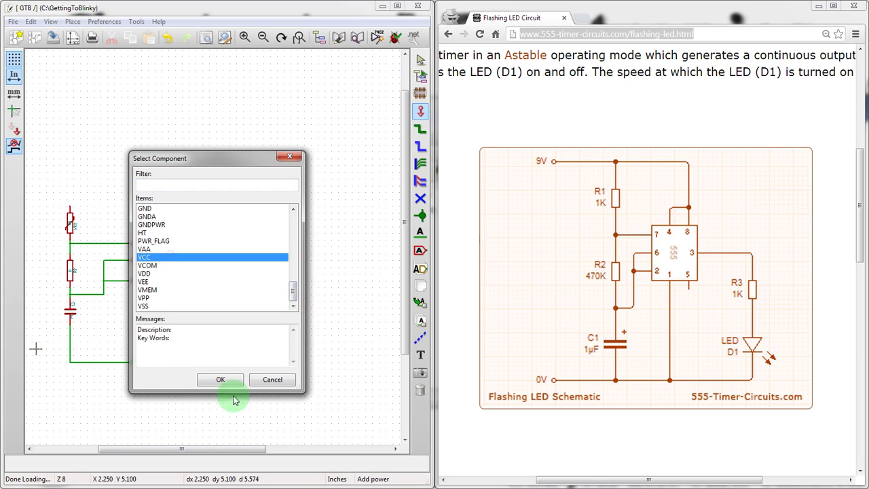
click(221, 380)
scroll(213, 237, up, 2)
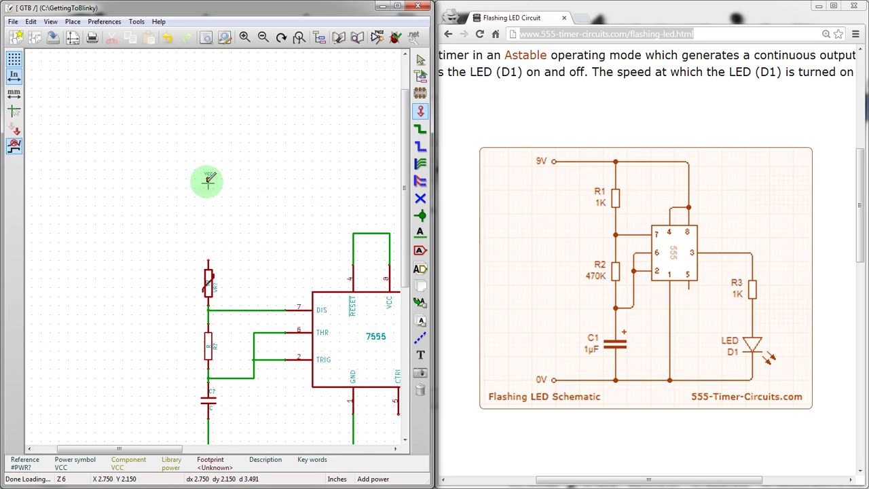
scroll(203, 215, up, 2)
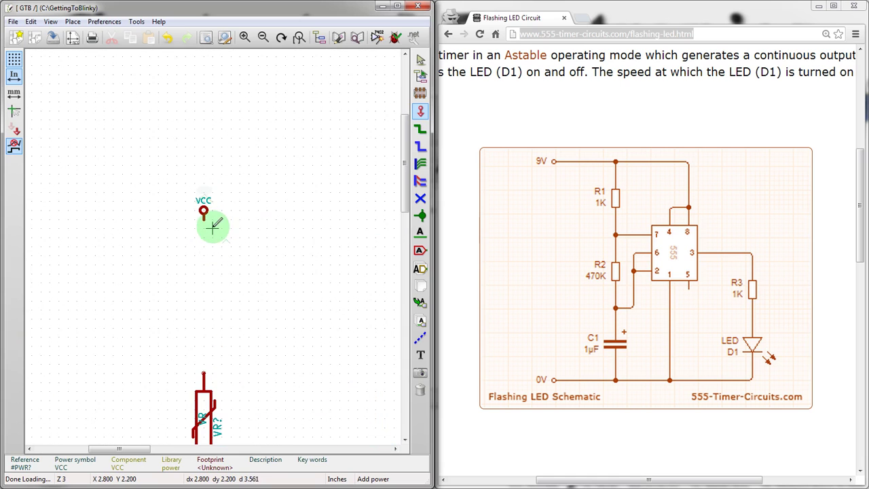
Drop VCC above the variable resistor, wire it down to the resistor's pin, and cancel a stray wire
click(204, 216)
key(w)
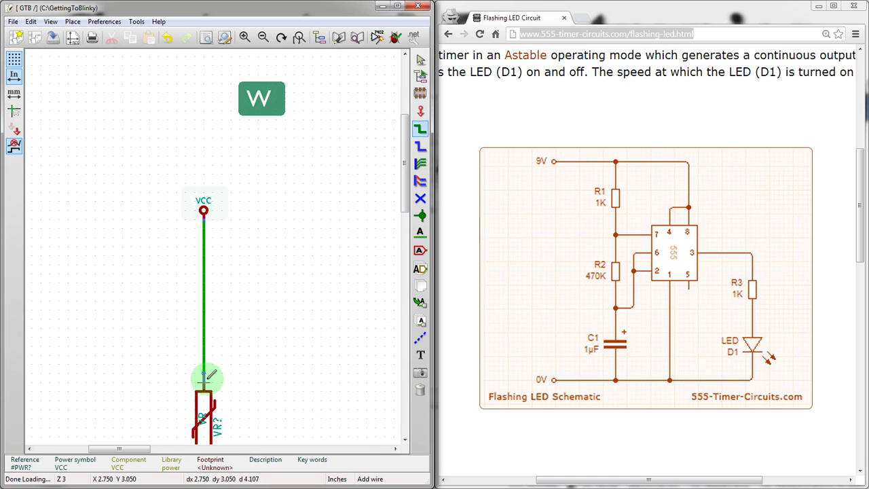
click(204, 370)
scroll(204, 370, down, 2)
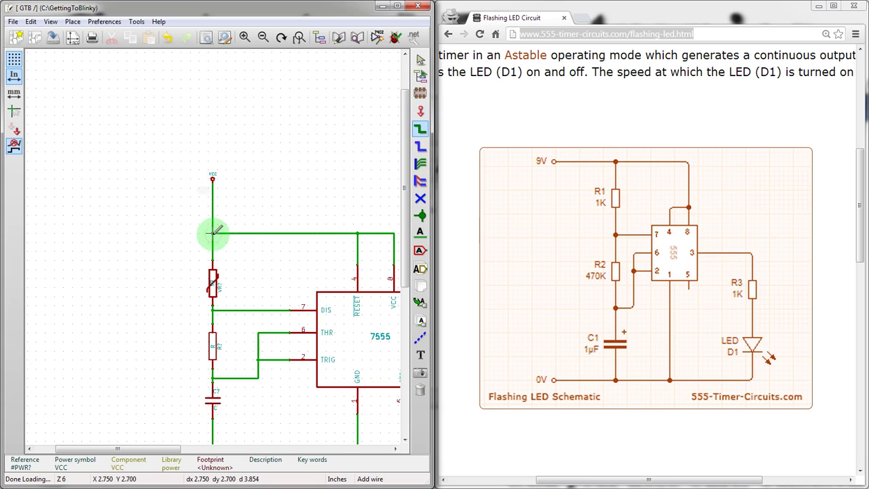
scroll(86, 321, down, 2)
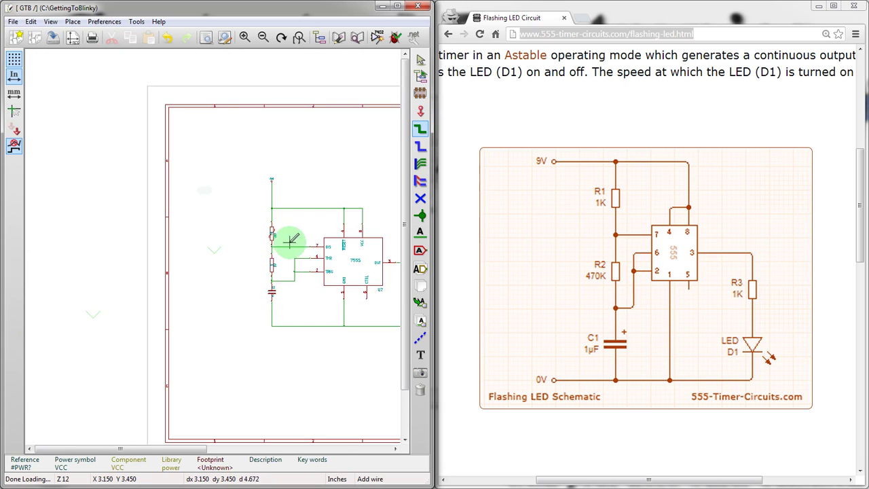
scroll(291, 240, up, 1)
scroll(223, 242, up, 1)
scroll(116, 258, up, 1)
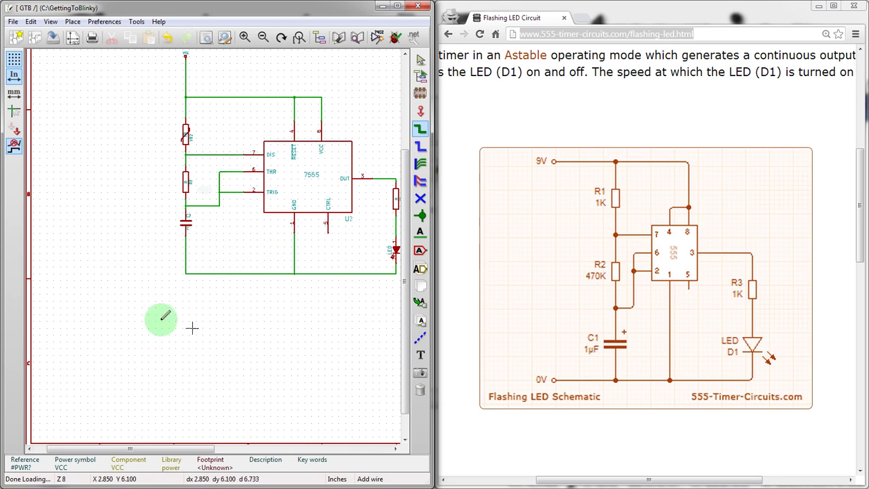
scroll(192, 300, up, 1)
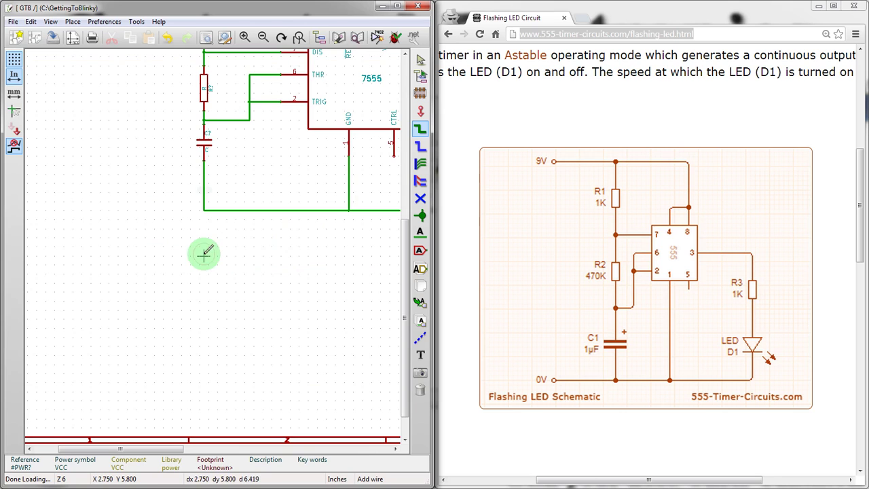
click(203, 256)
key(Escape)
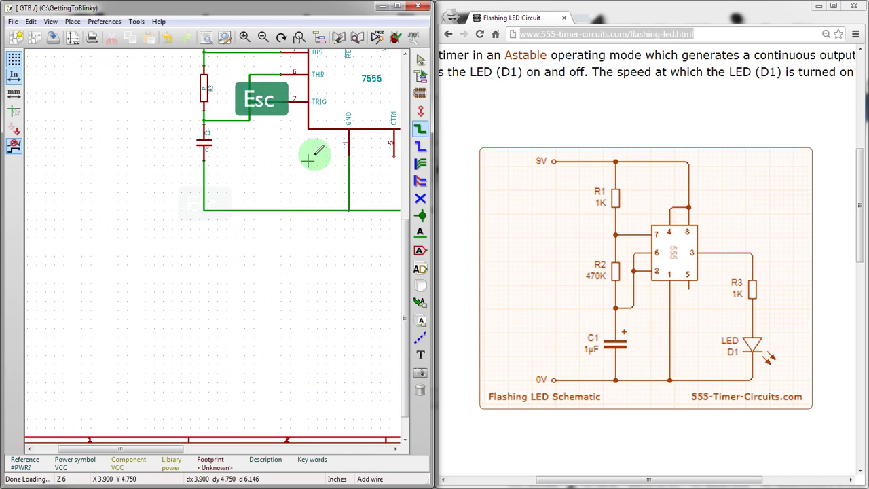
key(Escape)
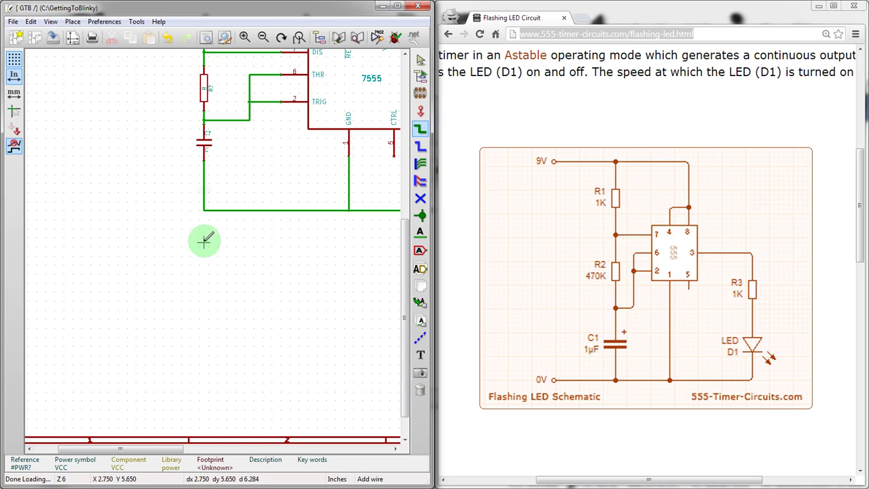
Choose the GND power symbol from the full power-symbol list
key(p)
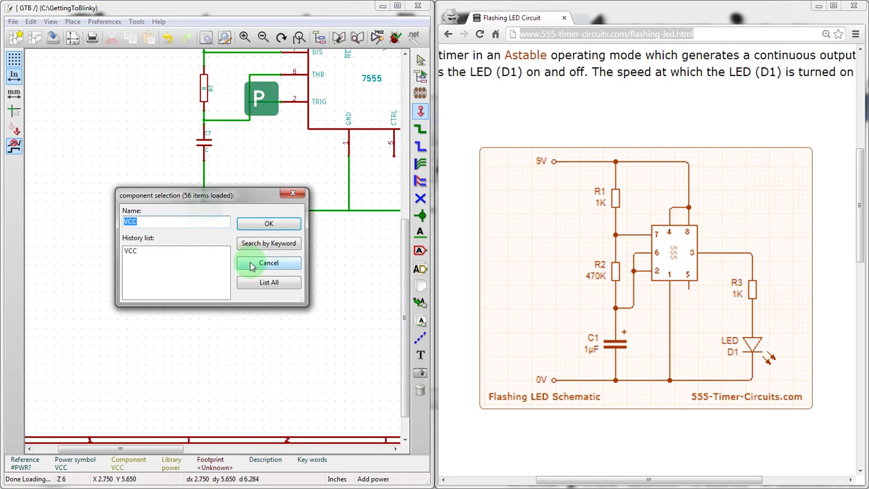
click(258, 283)
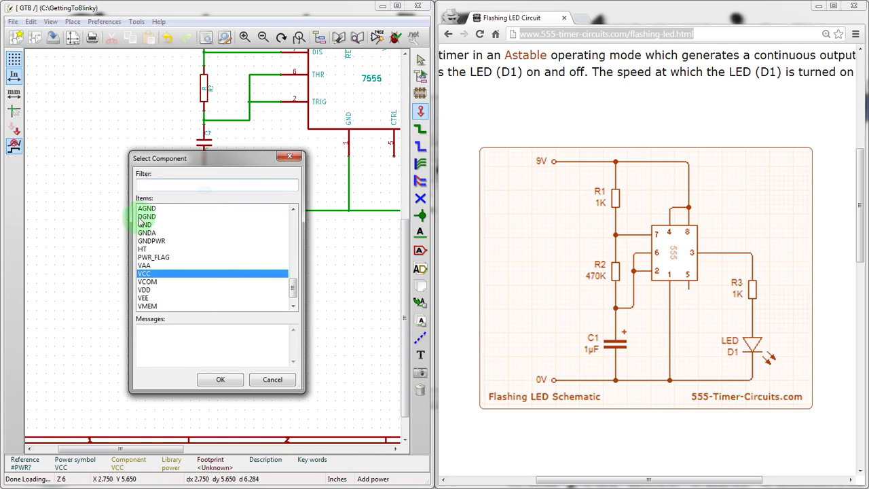
click(143, 216)
click(145, 225)
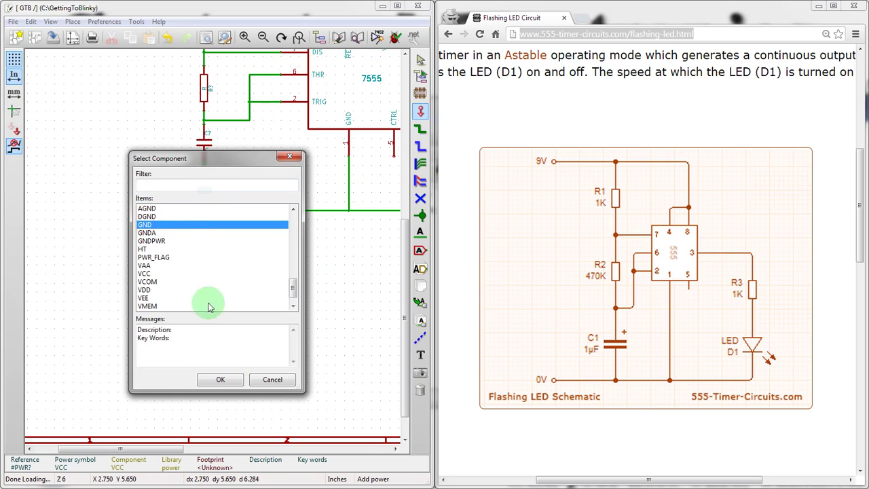
click(217, 381)
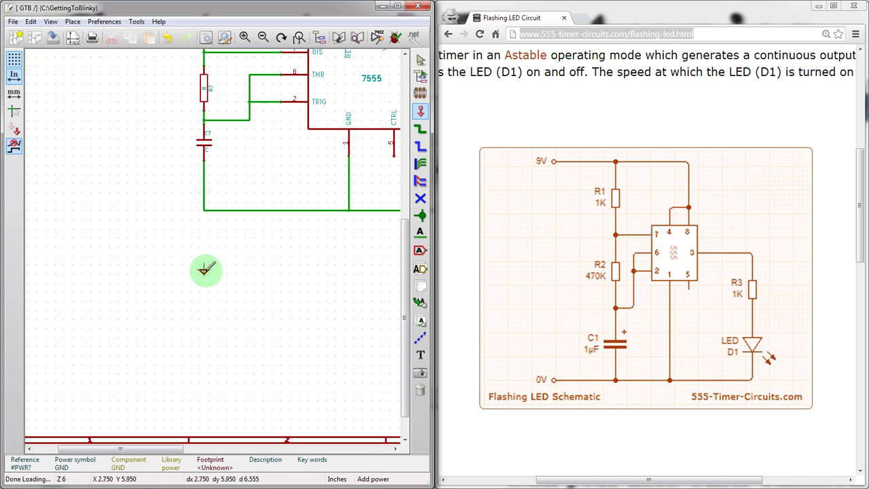
Place GND below the capacitor and wire it up to the bottom ground rail
key(w)
click(205, 211)
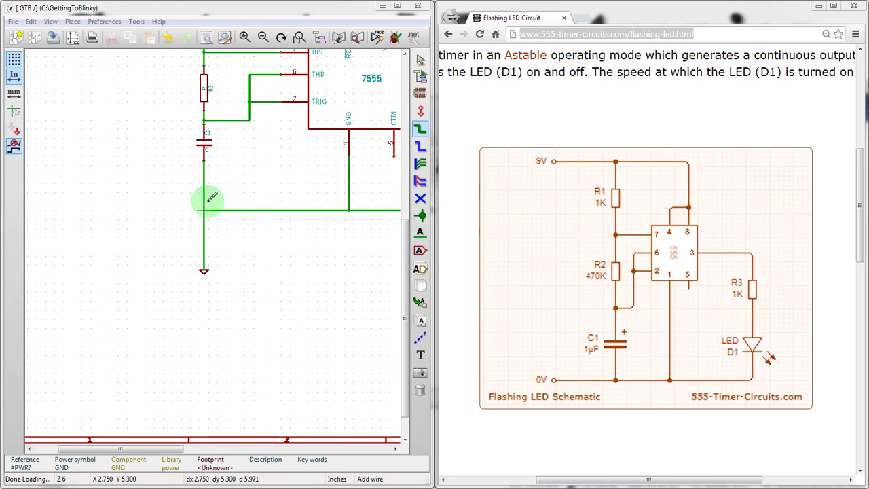
scroll(201, 263, up, 3)
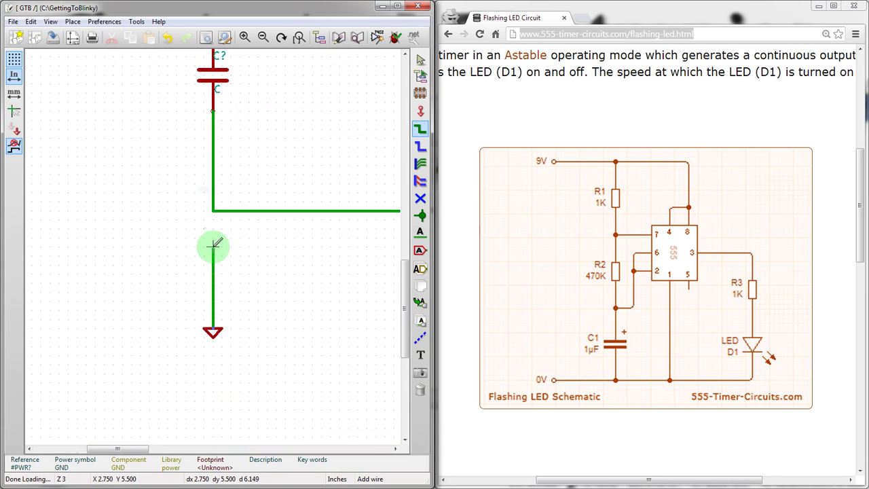
click(214, 192)
scroll(213, 246, down, 1)
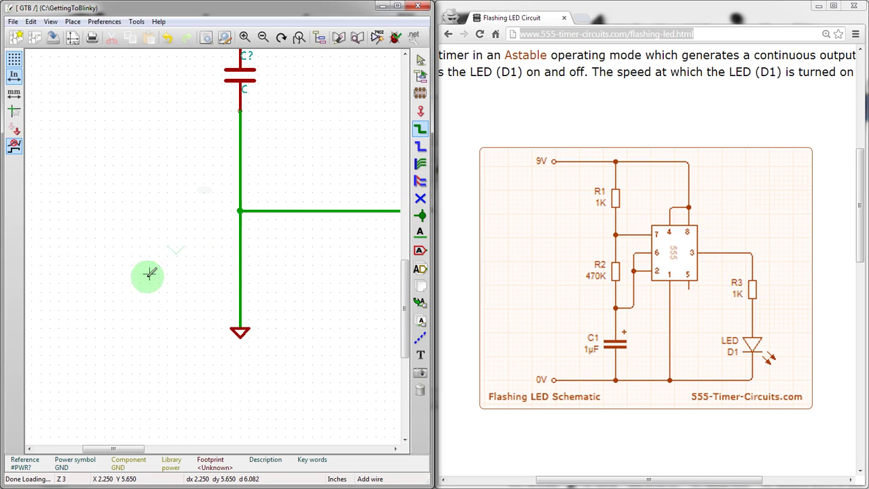
scroll(150, 273, down, 2)
scroll(226, 245, down, 3)
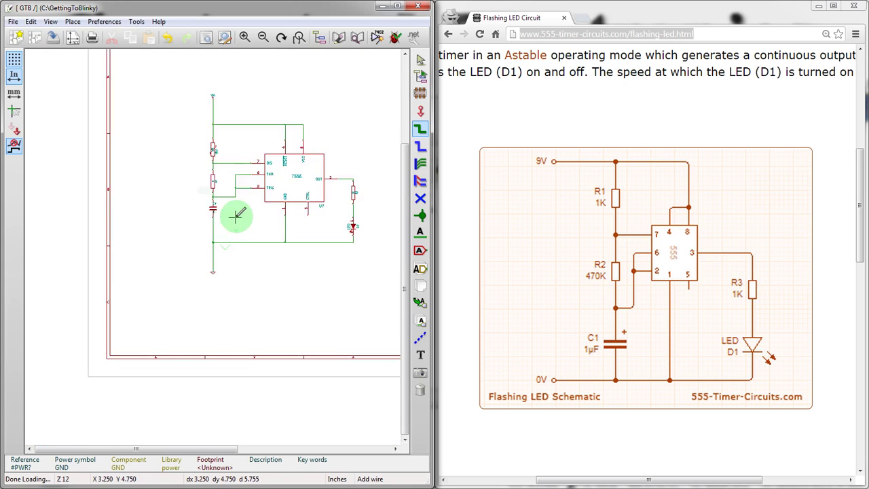
scroll(211, 241, up, 2)
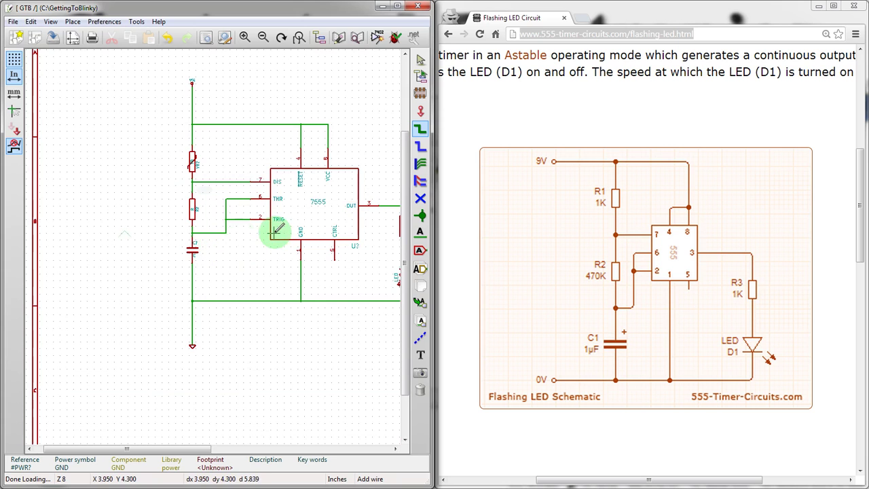
scroll(275, 231, up, 1)
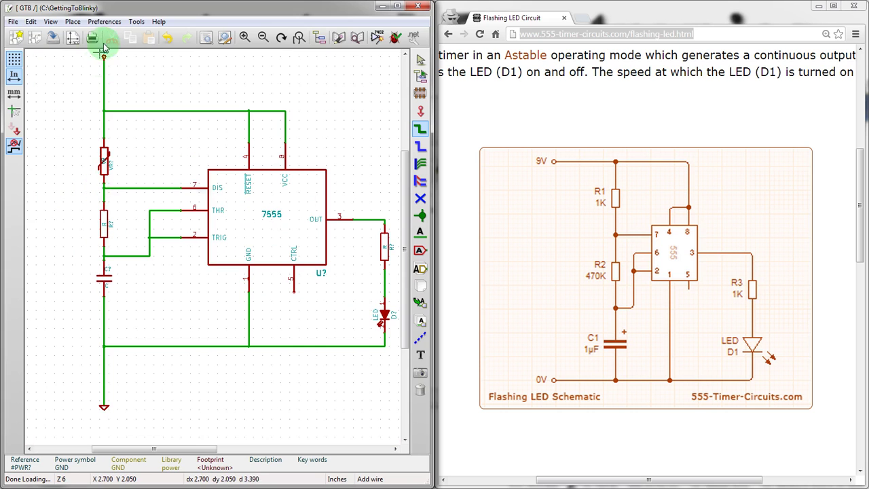
scroll(197, 255, down, 3)
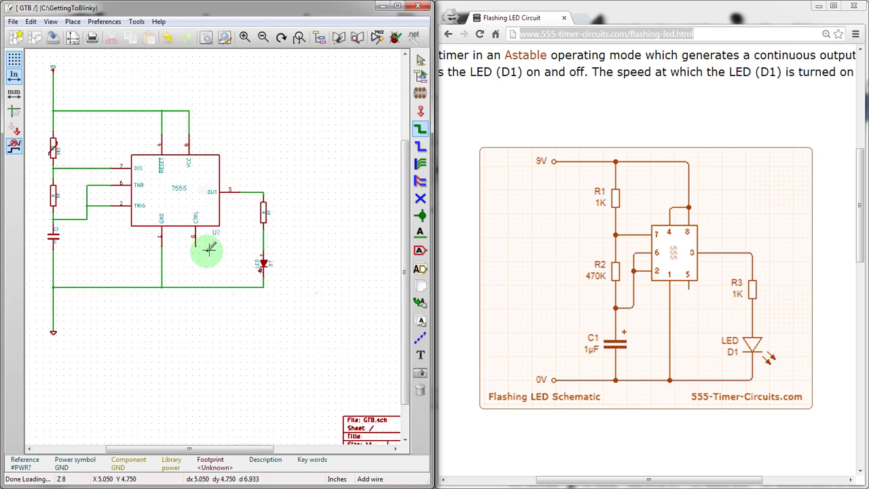
scroll(215, 246, up, 1)
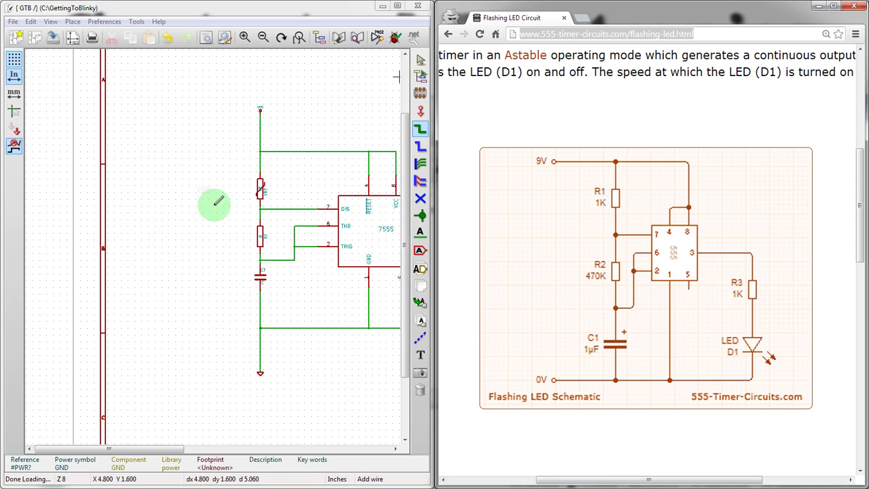
Add a BATTERY from the device library, rotated upright, left of the circuit
key(a)
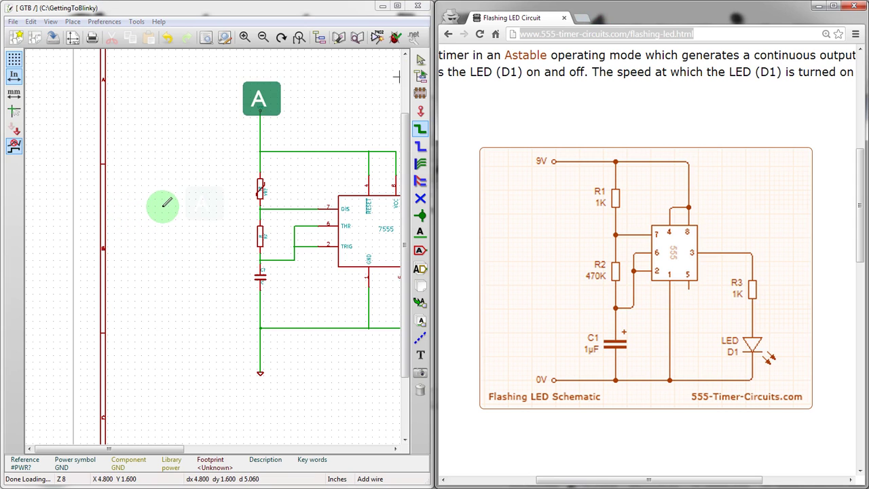
key(a)
key(Escape)
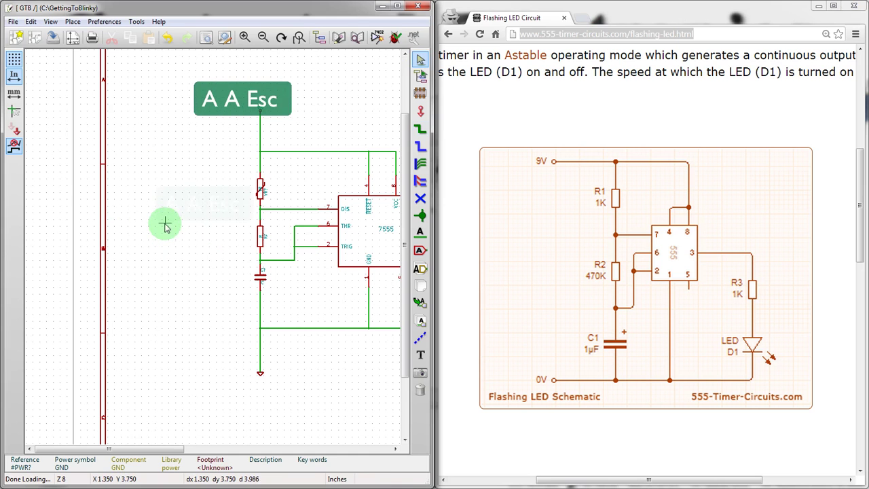
key(Escape)
key(a)
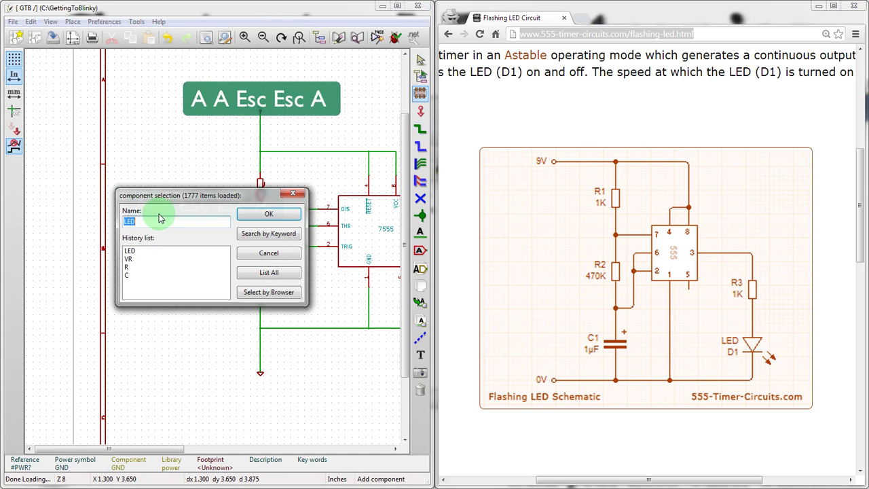
click(254, 272)
double_click(162, 269)
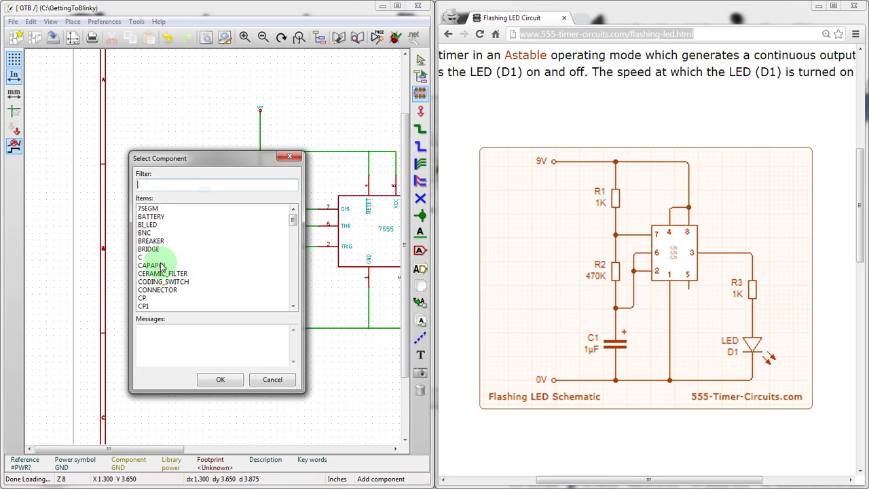
click(162, 217)
double_click(166, 218)
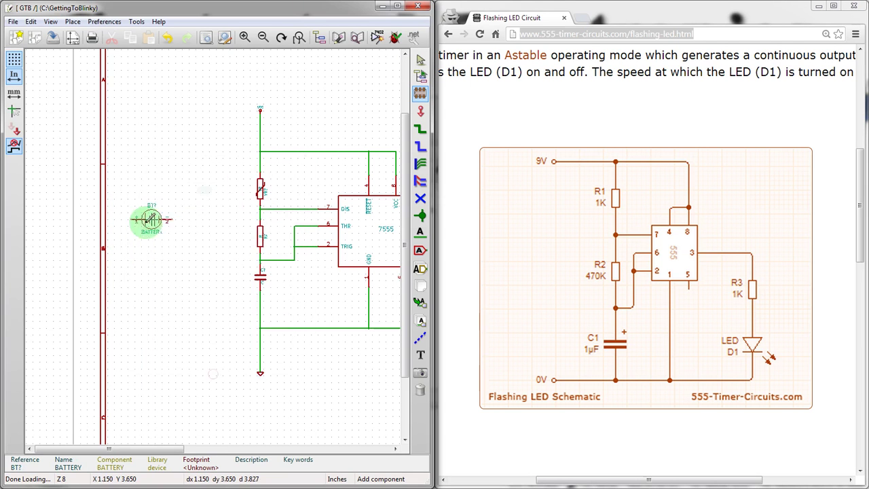
scroll(157, 256, down, 1)
scroll(219, 247, up, 4)
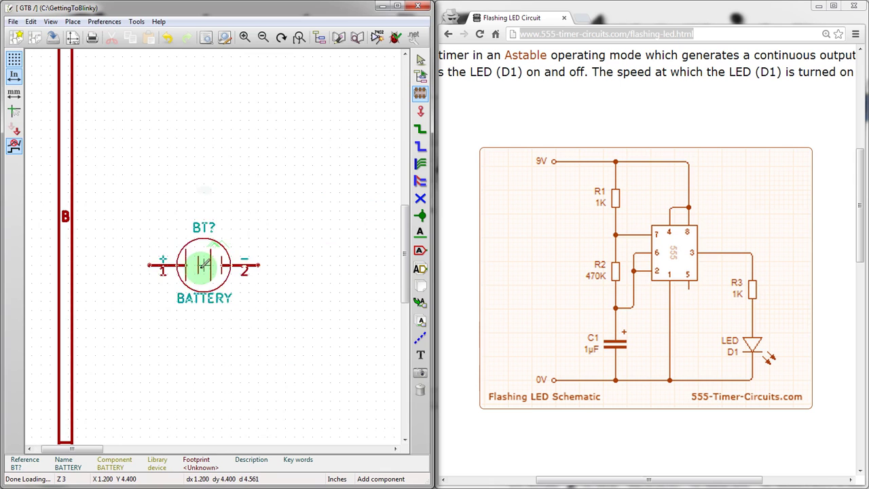
key(r)
key(r)
key(r)
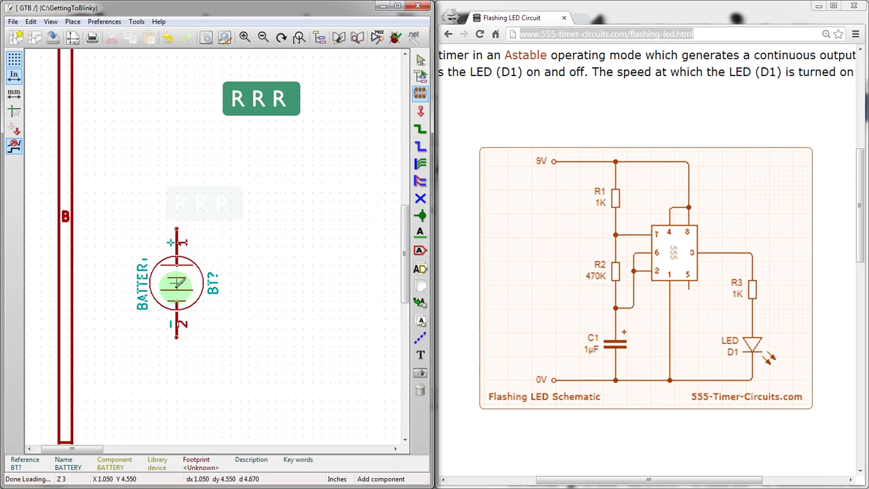
click(177, 281)
Copy a VCC symbol above the battery and a GND symbol below it
scroll(177, 280, down, 2)
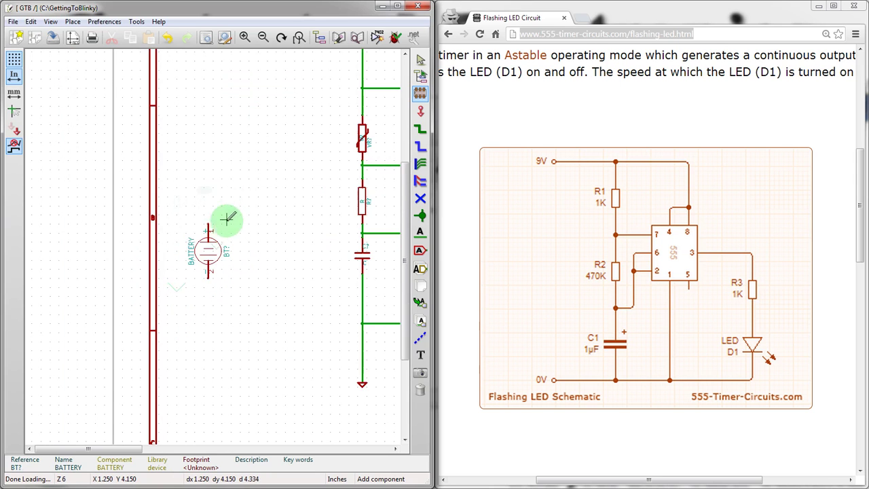
scroll(227, 213, up, 1)
scroll(199, 252, down, 1)
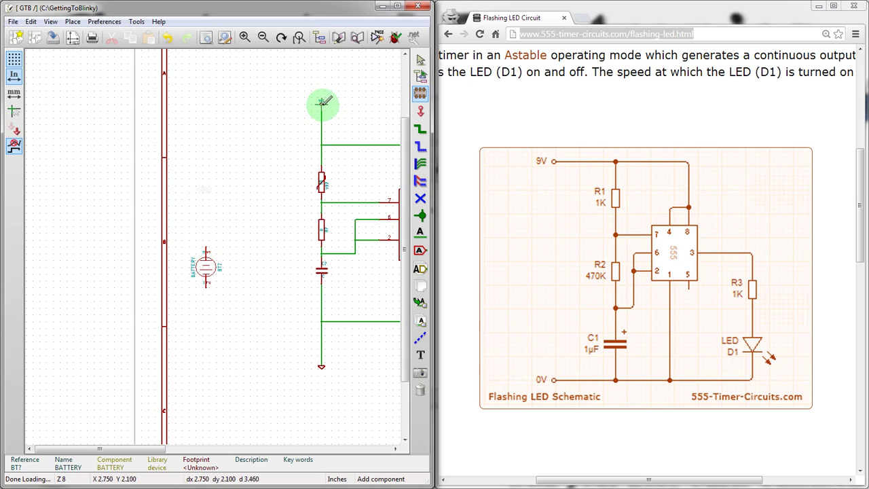
key(c)
scroll(211, 246, up, 2)
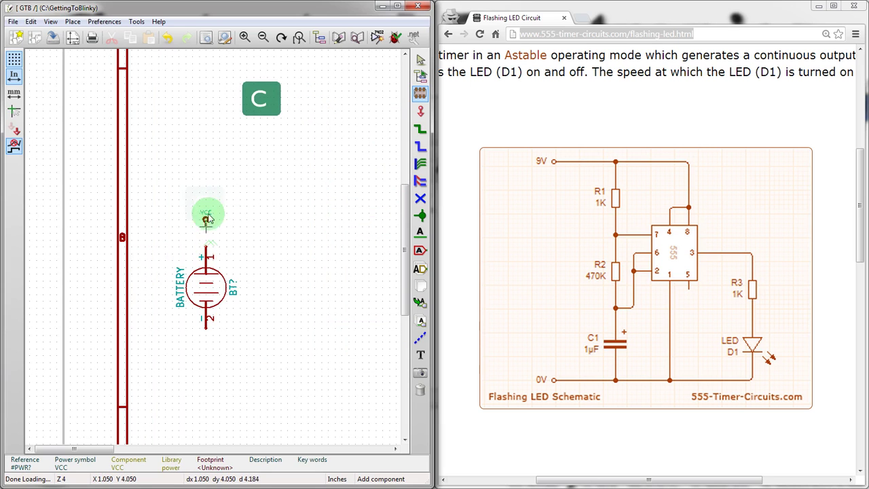
click(207, 195)
scroll(211, 245, down, 2)
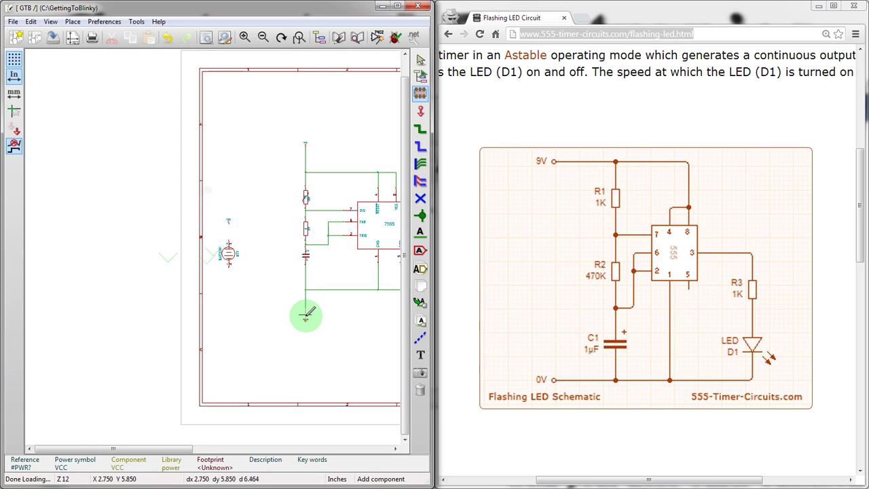
key(c)
scroll(306, 319, up, 2)
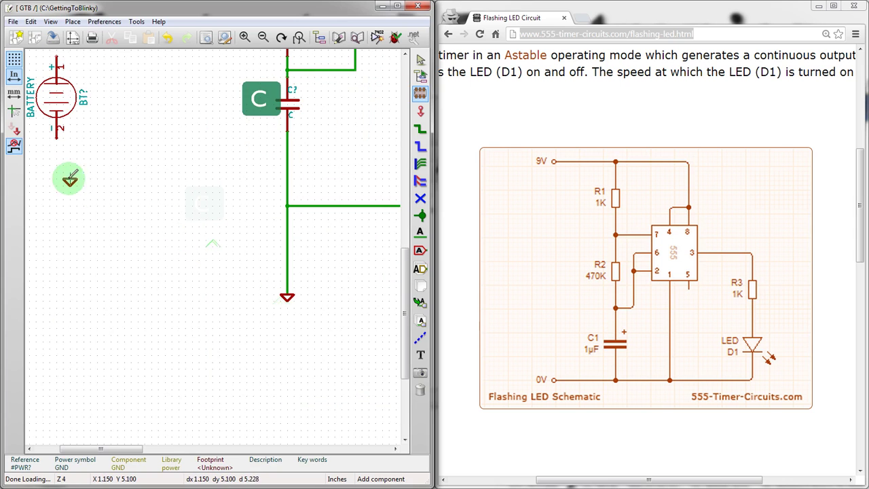
click(56, 139)
scroll(47, 171, down, 1)
Start a wire from the battery's positive pin
key(w)
scroll(216, 219, up, 1)
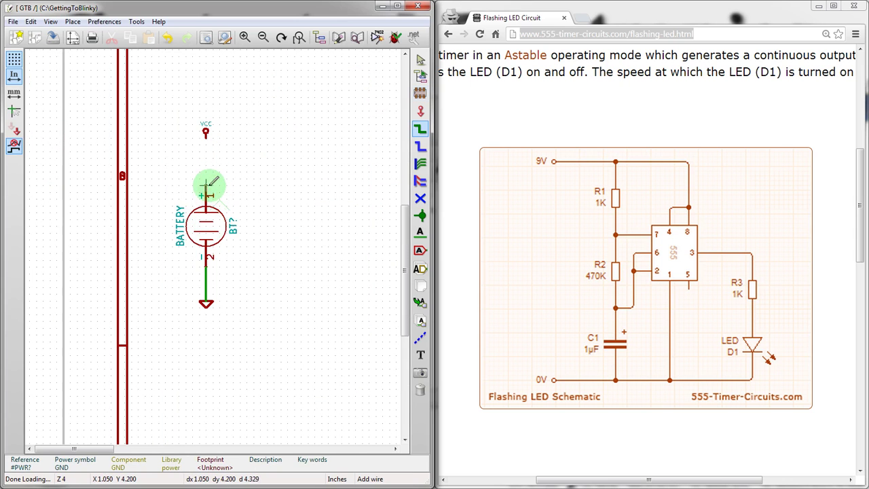
click(207, 183)
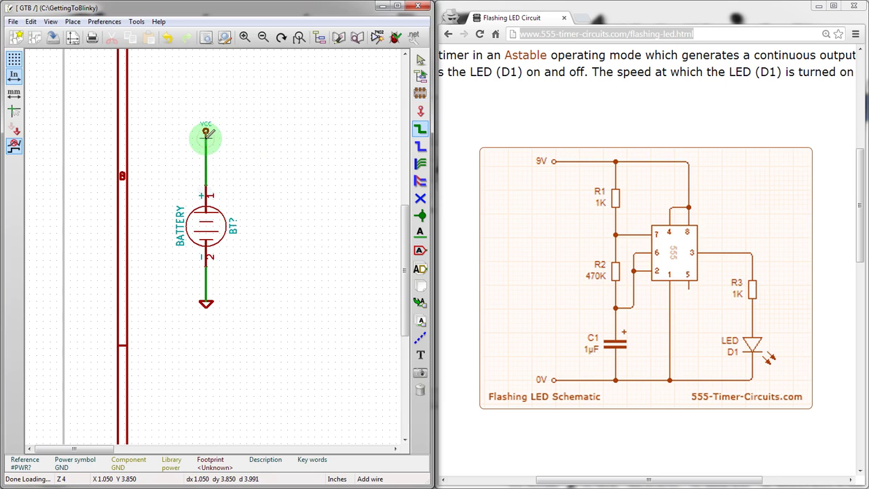
click(206, 132)
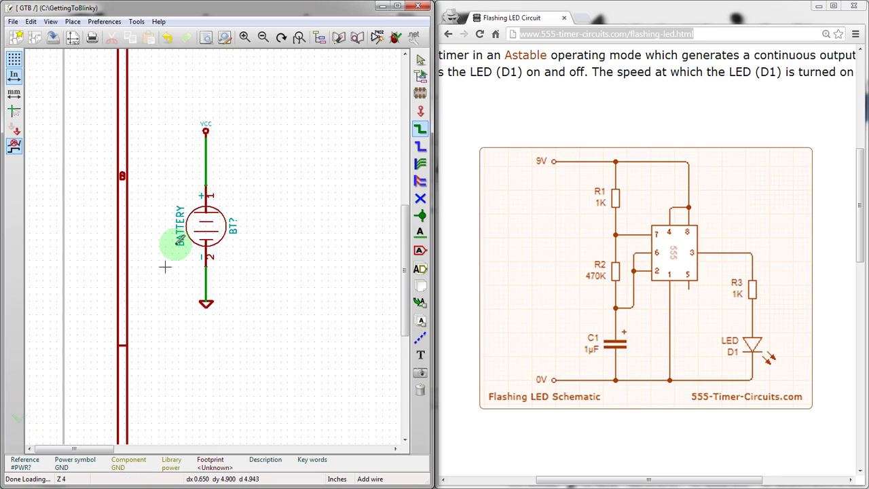
scroll(77, 364, down, 1)
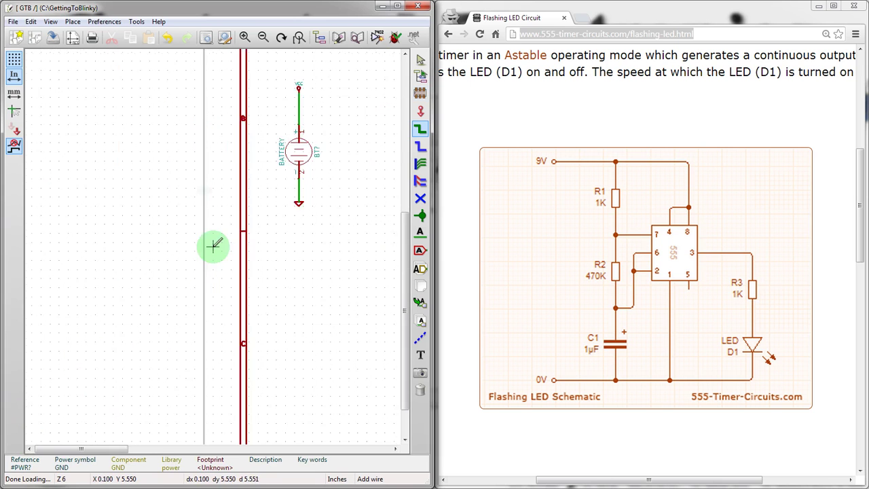
scroll(212, 246, down, 2)
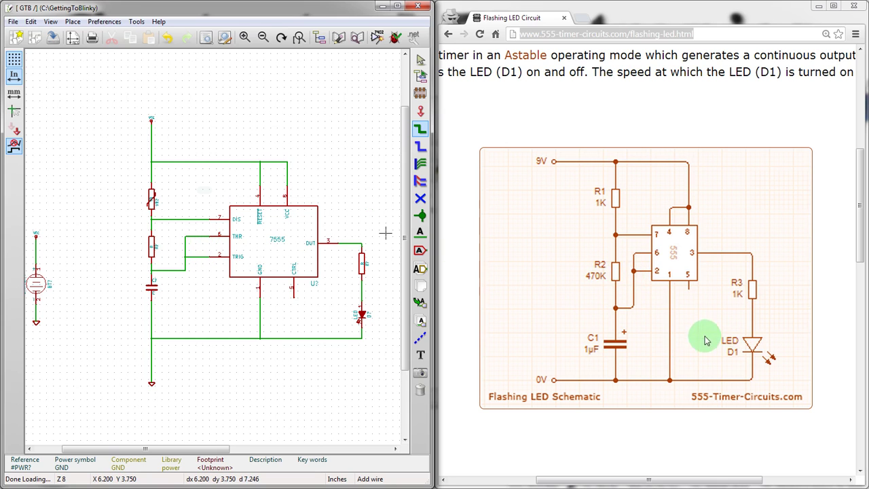
scroll(360, 282, up, 1)
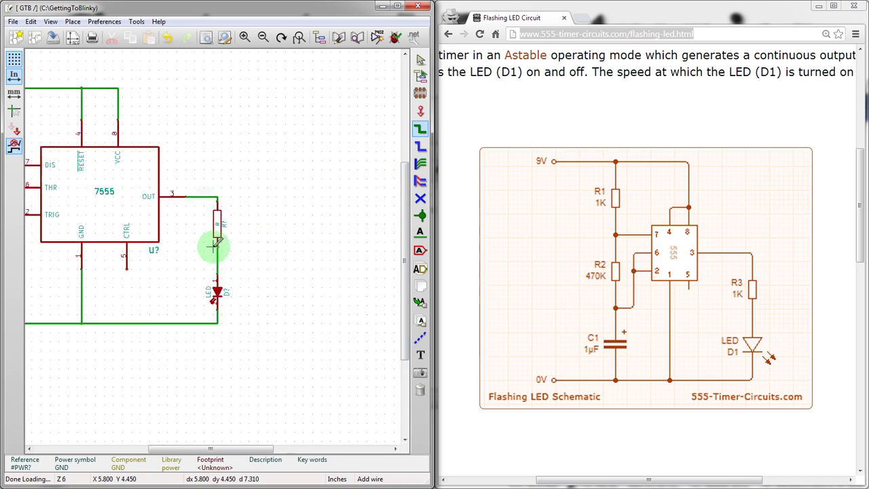
scroll(215, 243, up, 2)
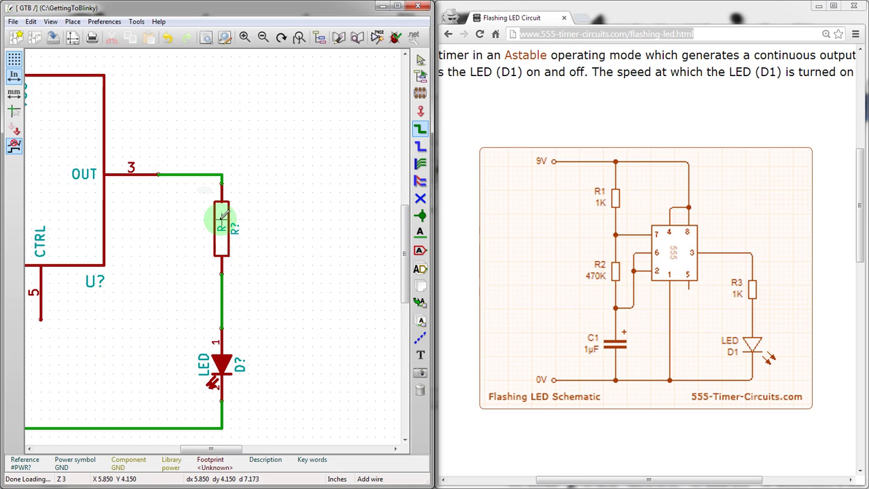
Change the output resistor's Value field from R to 1K
key(e)
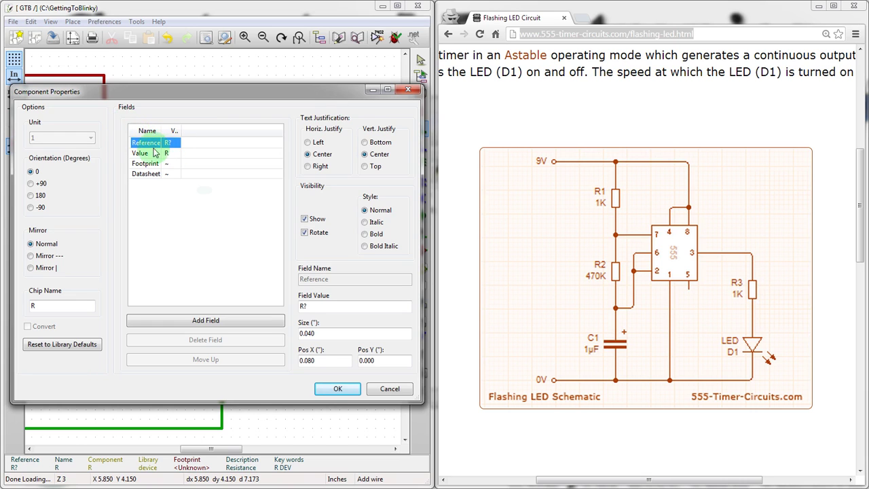
click(142, 154)
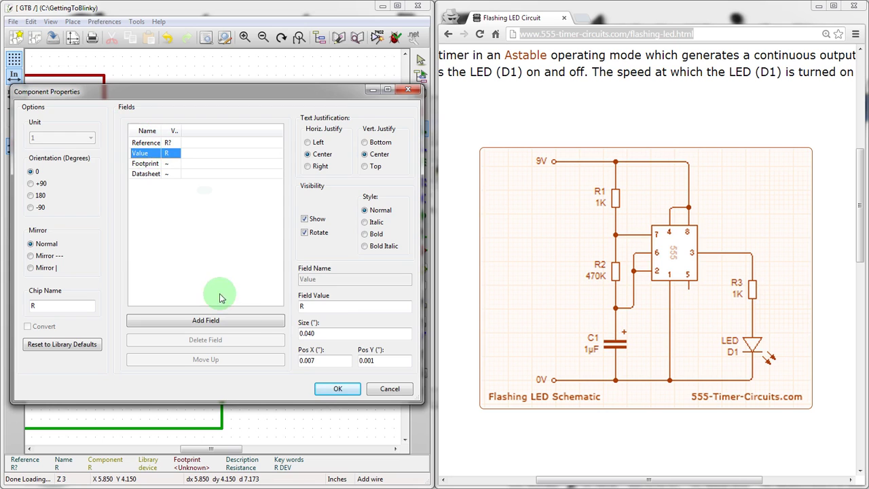
drag(324, 307, 268, 306)
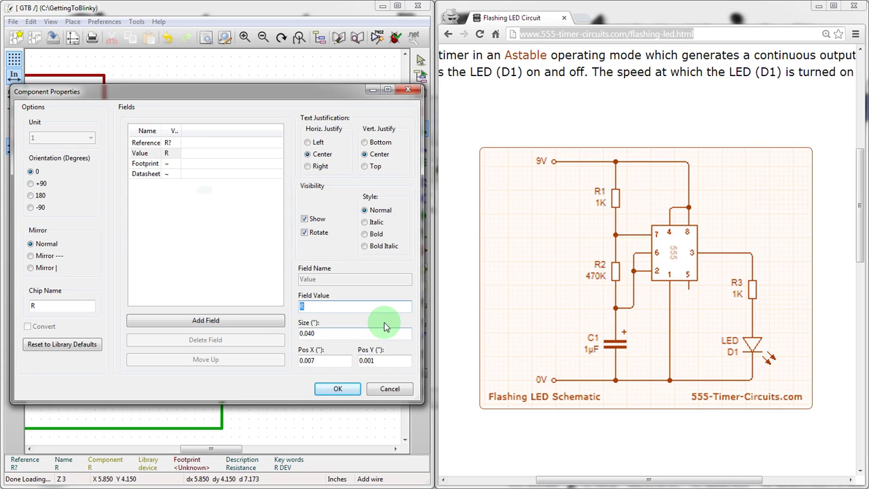
text(1K)
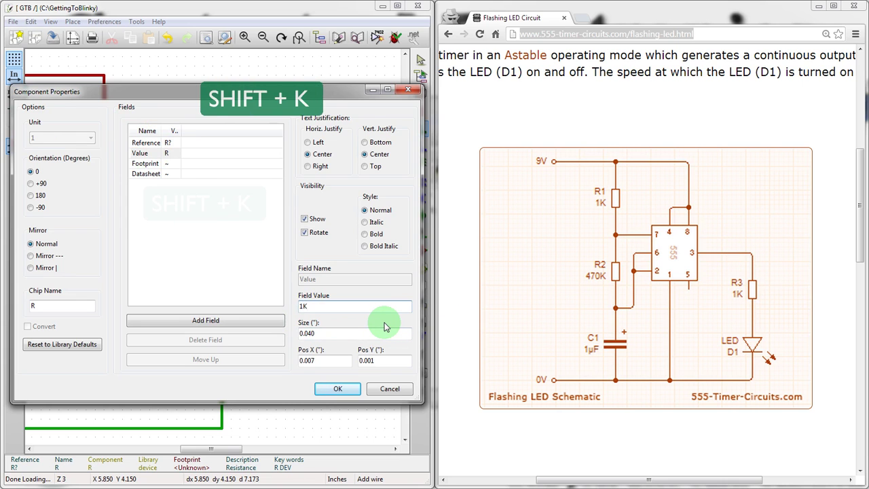
click(335, 389)
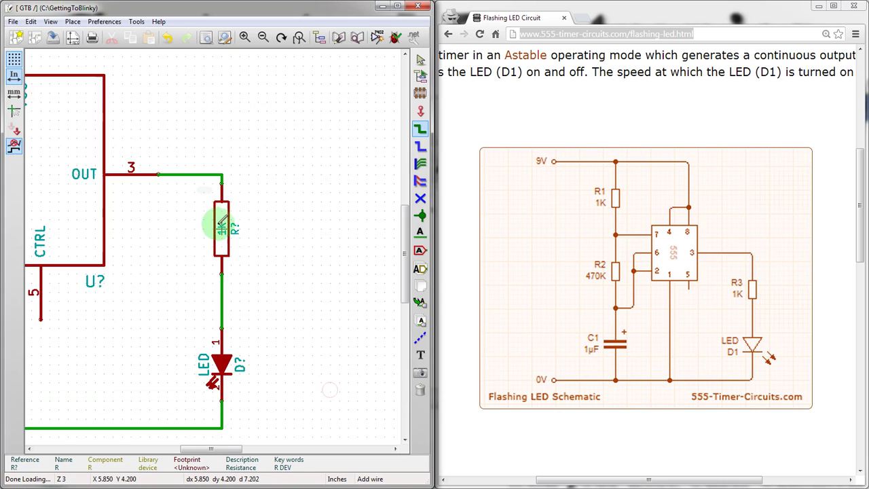
Replace the timing capacitor C?'s value C with 1U
scroll(303, 241, down, 1)
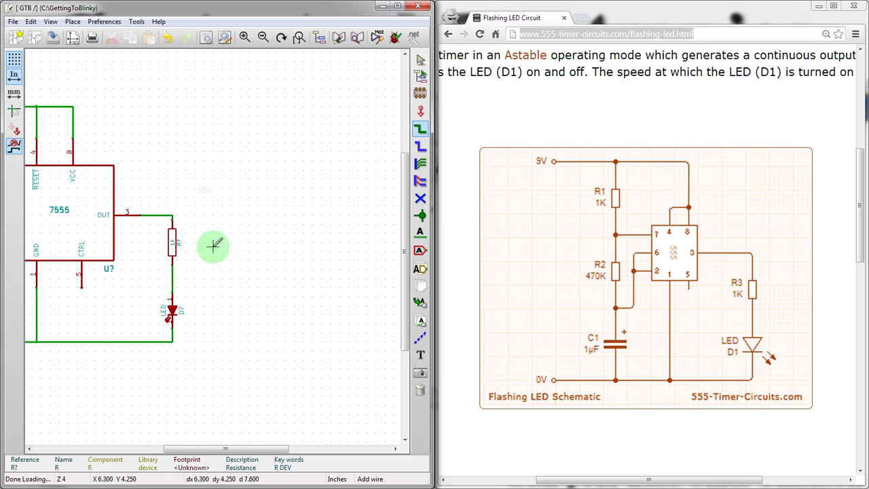
scroll(213, 245, down, 2)
scroll(161, 238, up, 3)
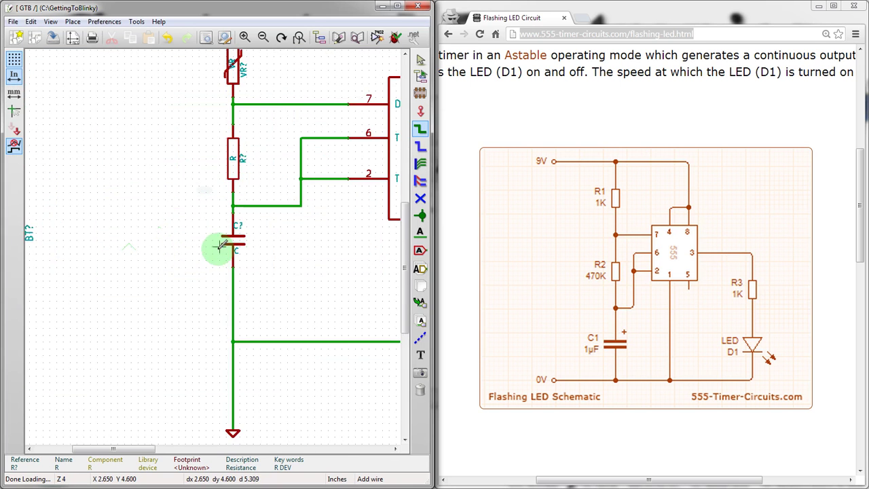
scroll(221, 246, up, 2)
key(e)
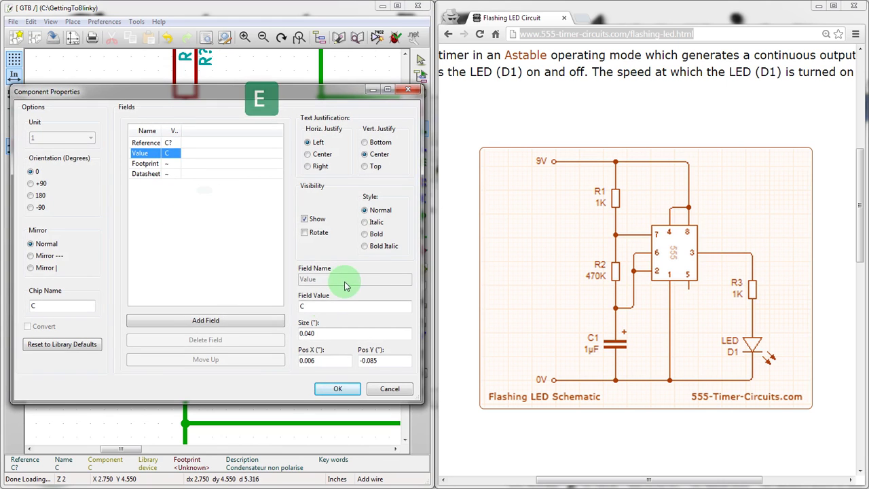
double_click(304, 306)
text(1U)
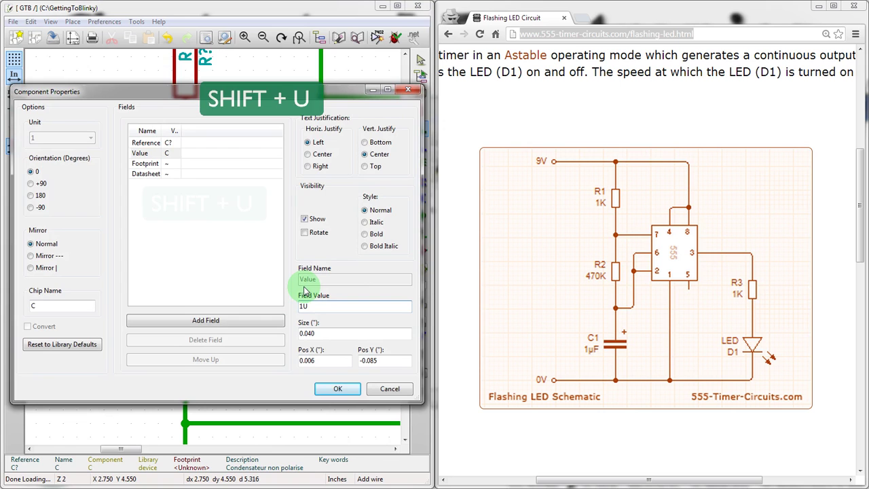
key(Return)
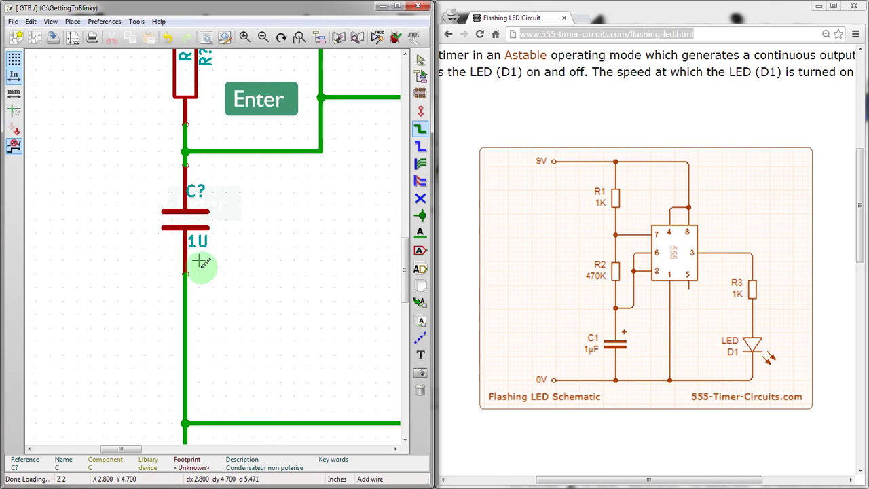
scroll(201, 263, up, 3)
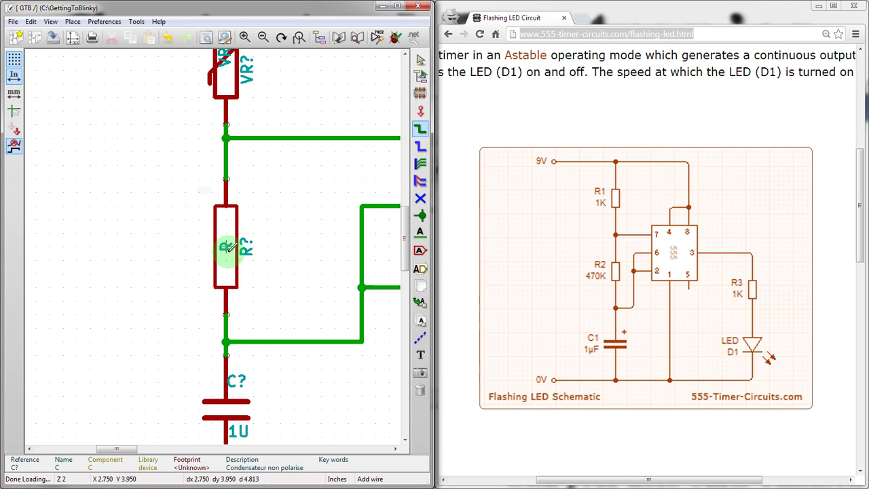
key(e)
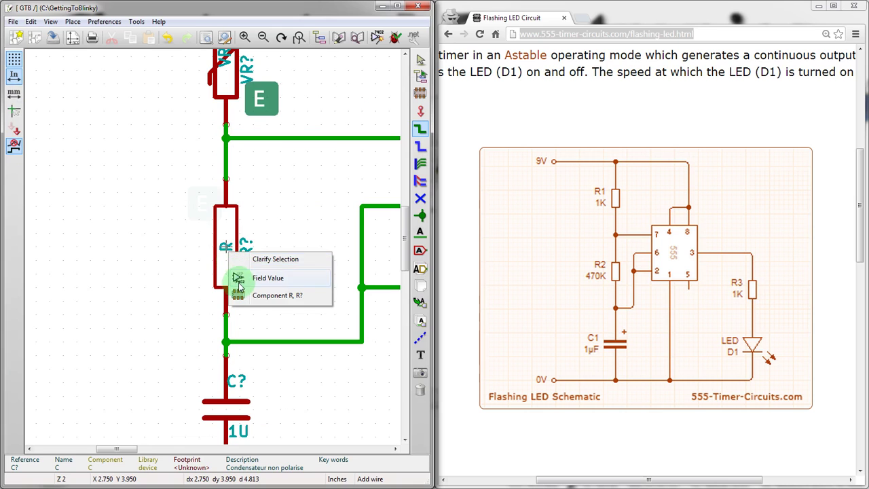
key(Escape)
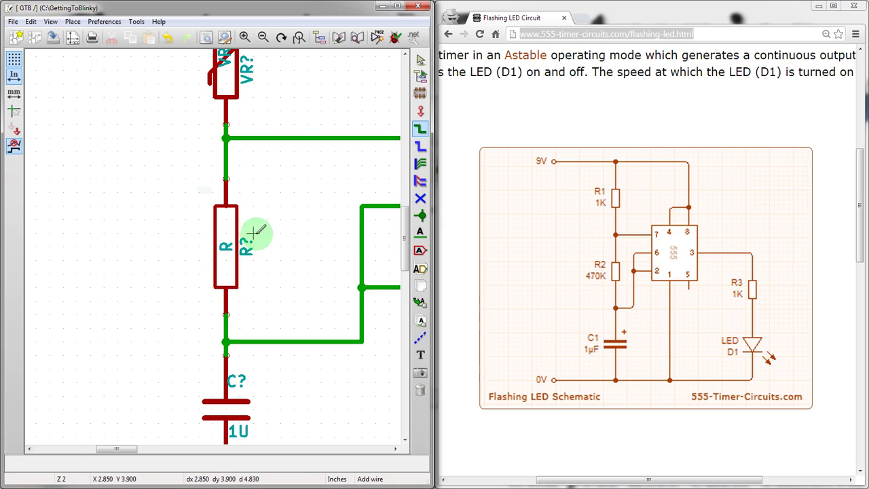
key(e)
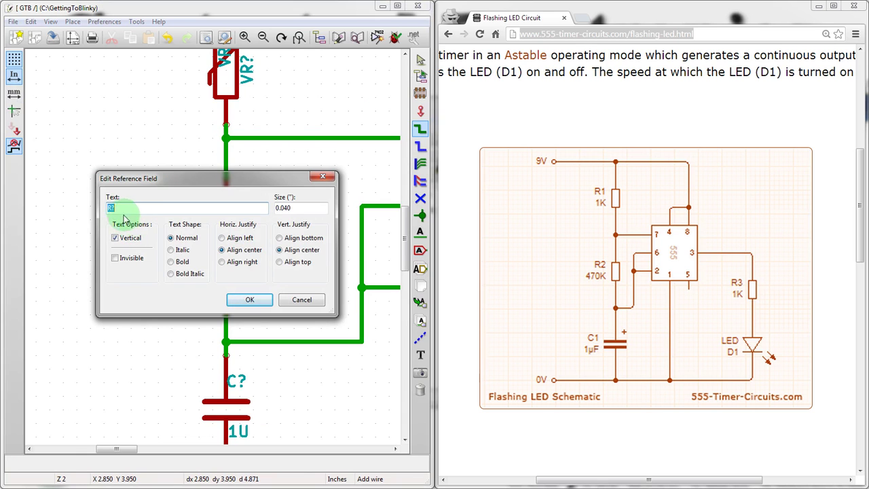
click(322, 179)
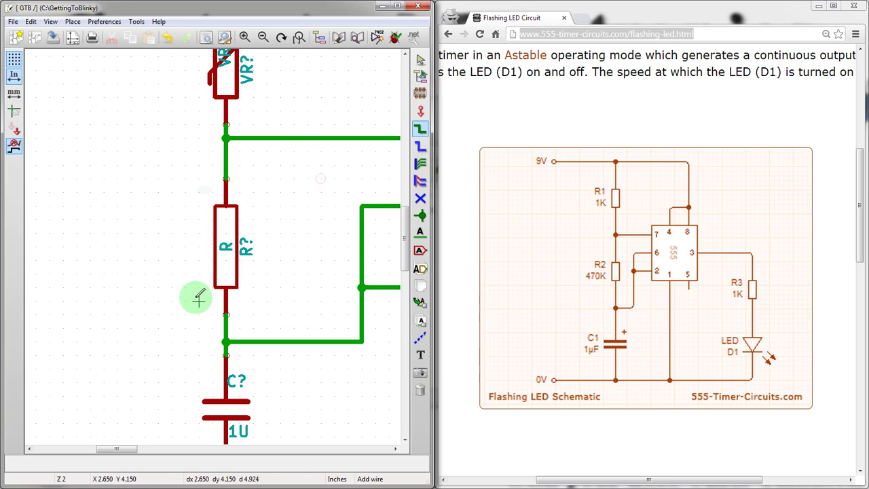
Replace the resistor's value R with 470K above the capacitor
key(e)
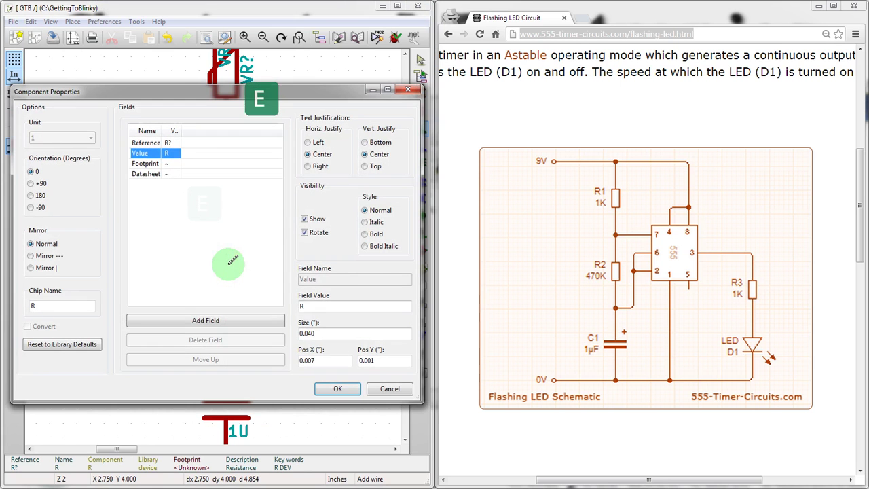
drag(300, 306, 410, 305)
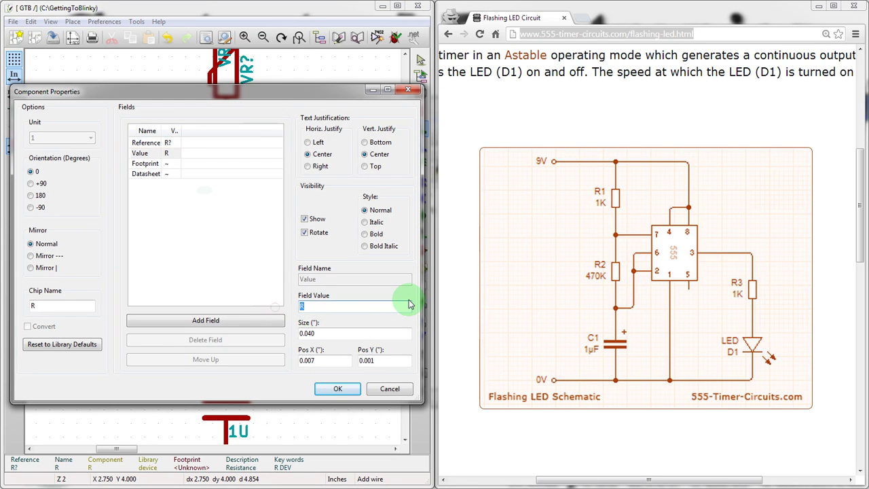
text(470K)
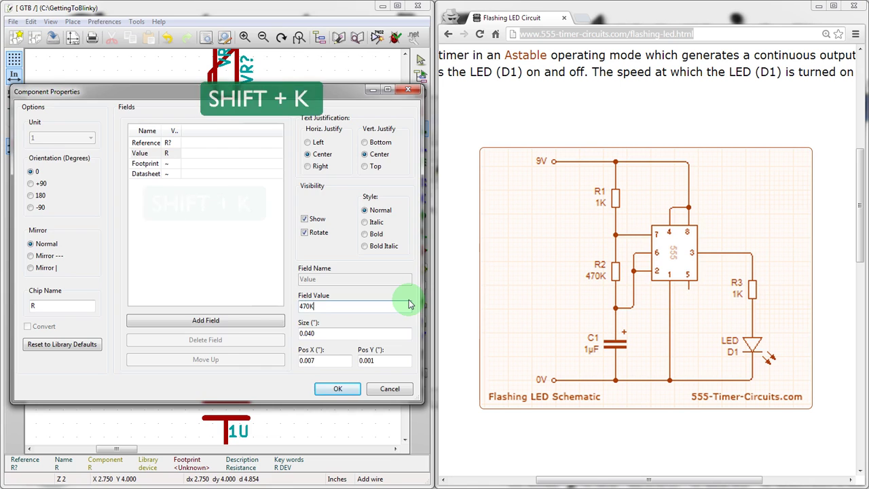
key(Return)
scroll(209, 309, down, 2)
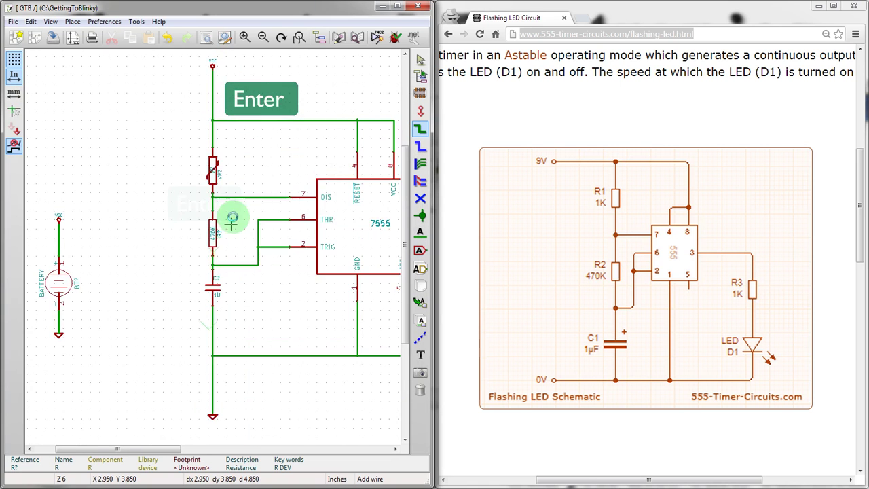
scroll(186, 192, up, 2)
scroll(168, 153, up, 1)
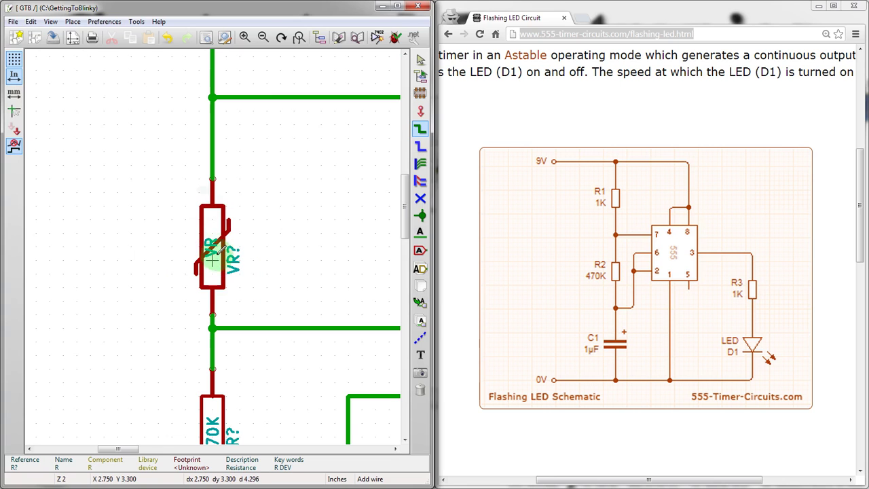
Change the variable resistor's value from VR to LDR
key(e)
double_click(343, 308)
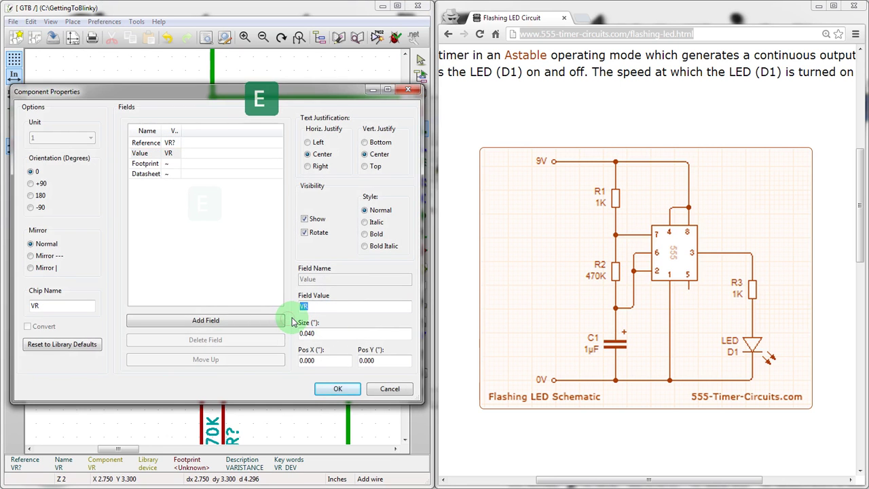
text(LDR)
key(Return)
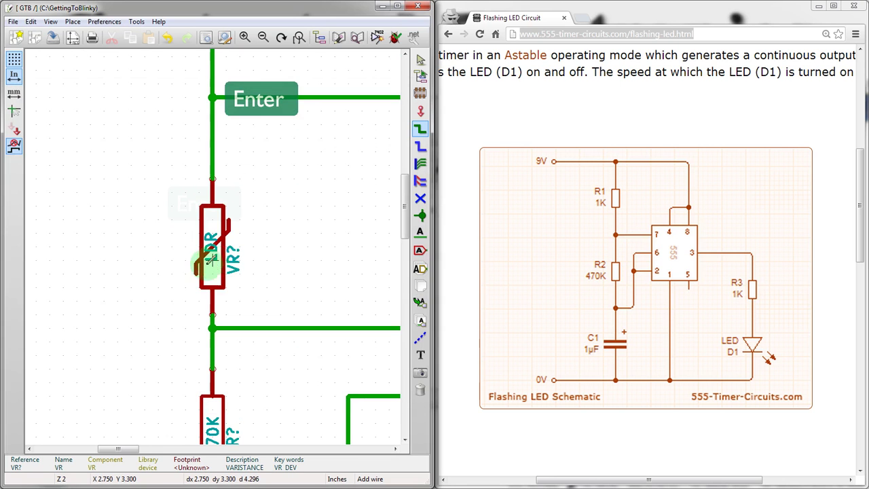
Bring up the Component Properties dialog for battery BT?
scroll(212, 258, down, 3)
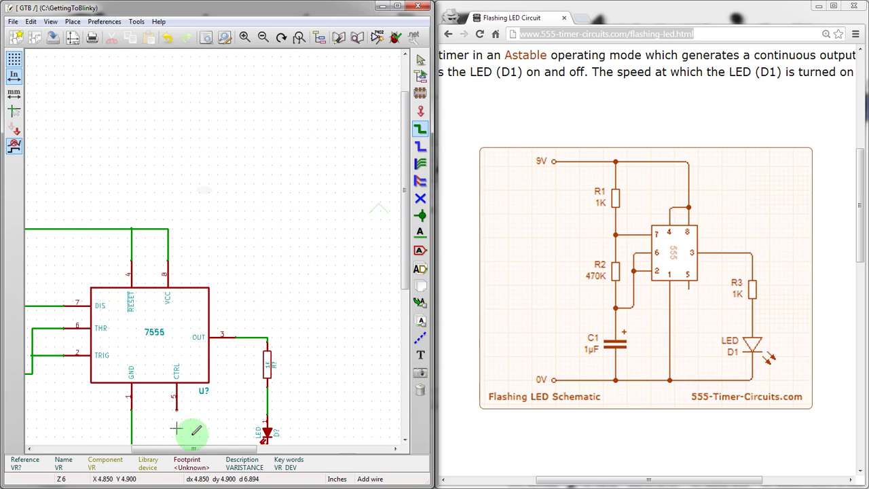
scroll(310, 392, down, 1)
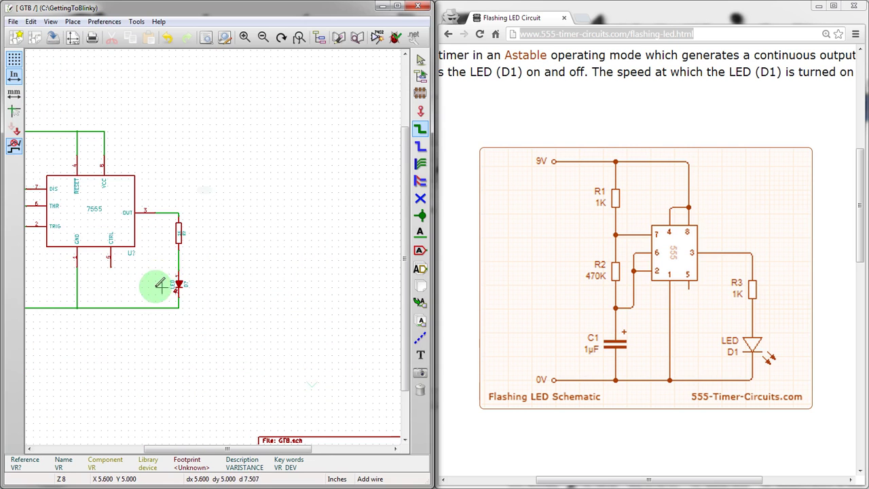
scroll(178, 278, down, 1)
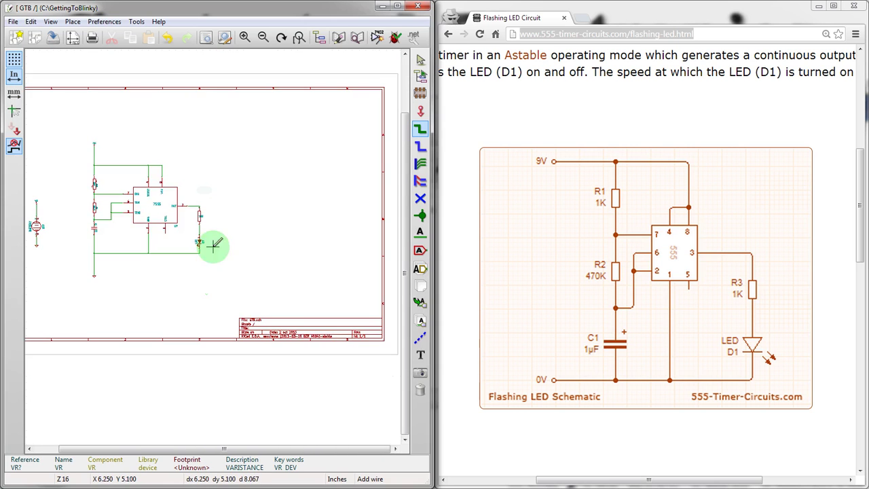
scroll(216, 243, up, 2)
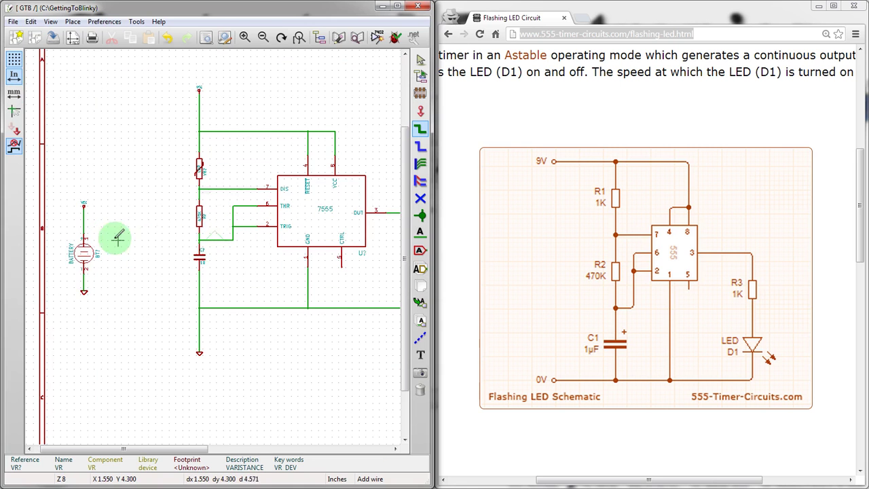
key(e)
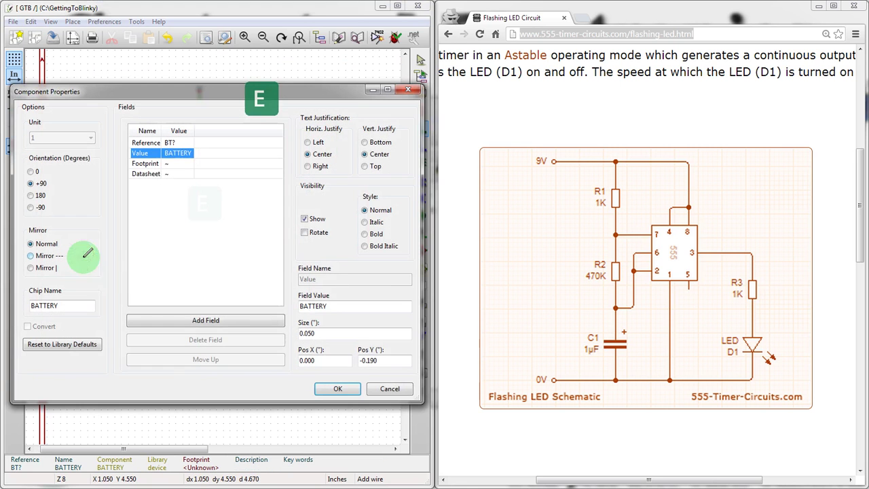
Replace the battery's BATTERY value with CR2032 and look over the sheet
double_click(306, 306)
text(R2032)
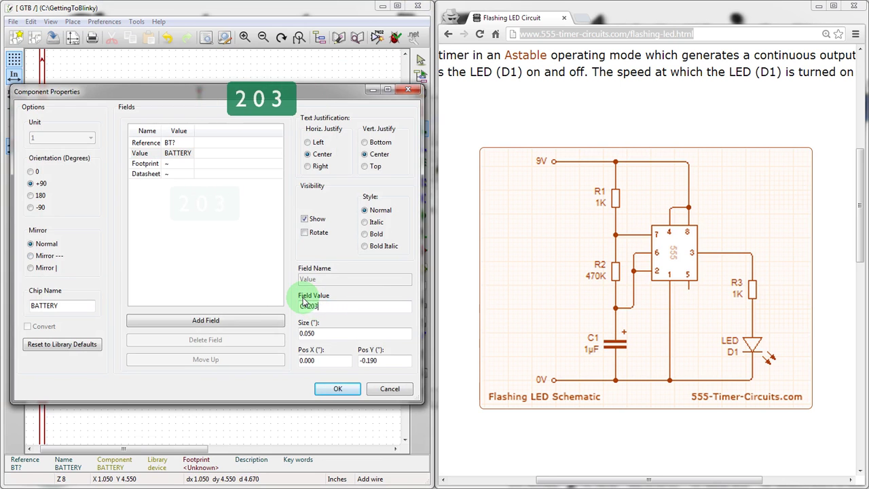
key(Return)
scroll(81, 249, up, 1)
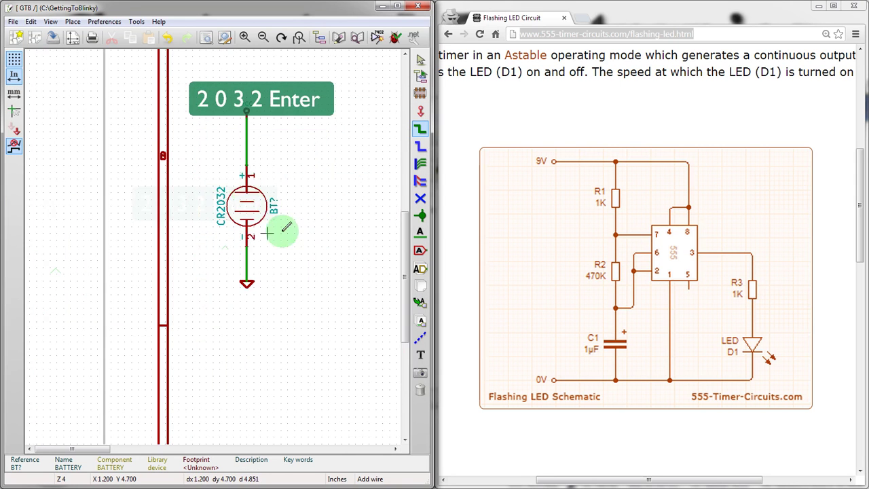
scroll(165, 233, down, 2)
scroll(219, 245, up, 1)
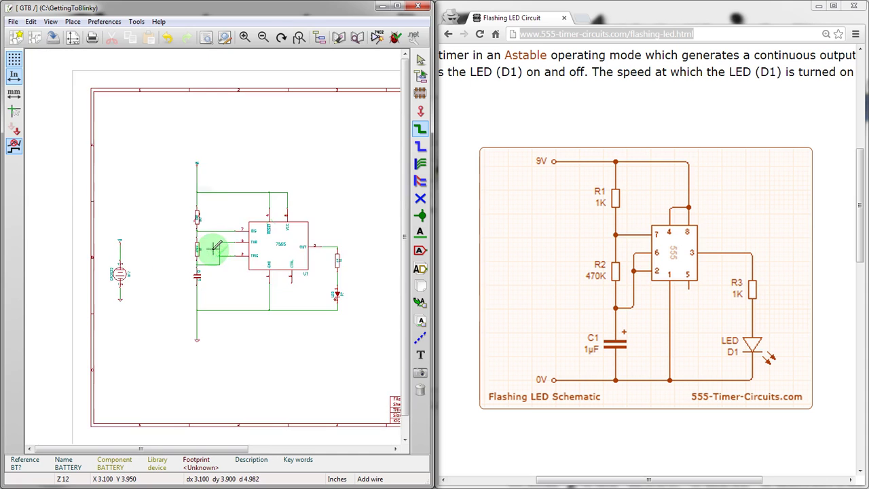
scroll(214, 244, down, 1)
click(236, 232)
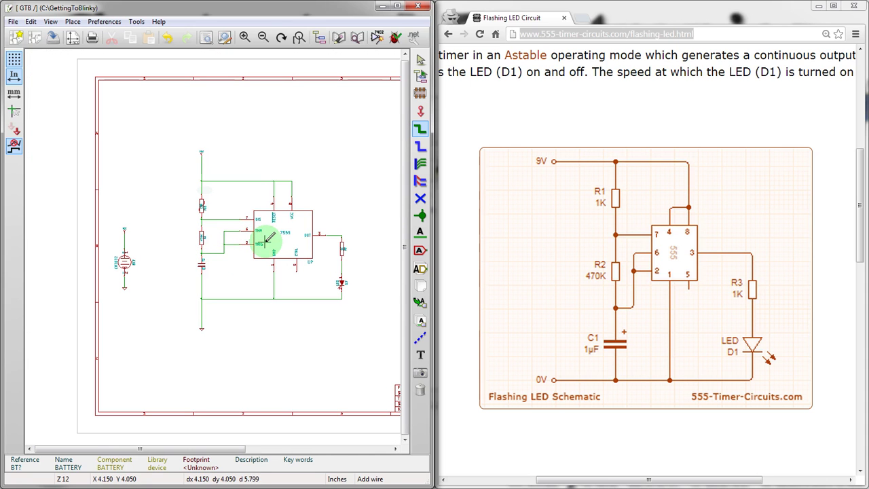
scroll(274, 235, up, 1)
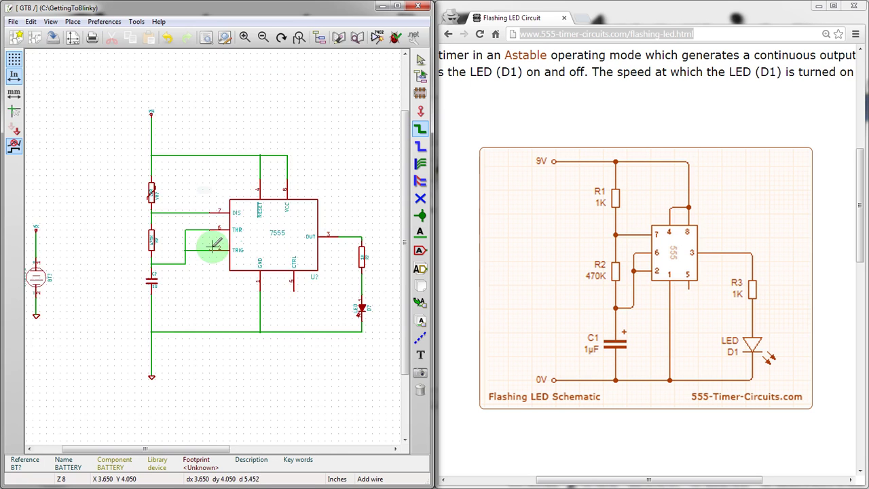
scroll(193, 247, up, 1)
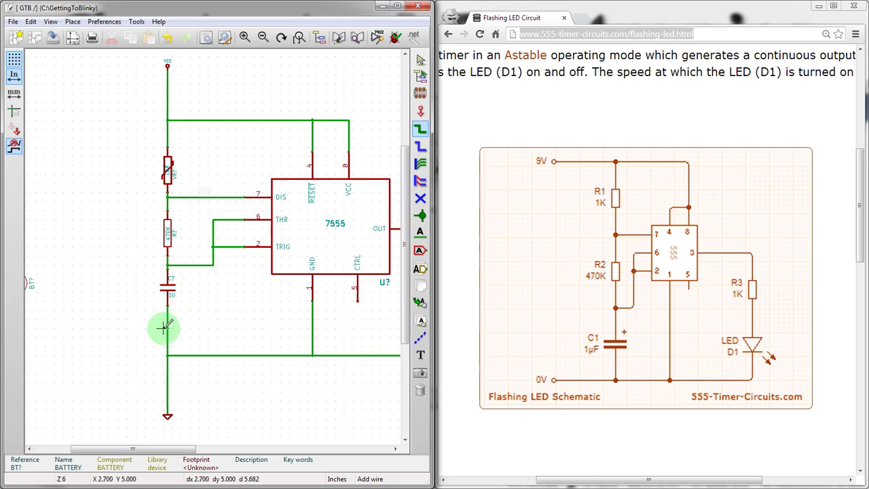
scroll(165, 330, down, 1)
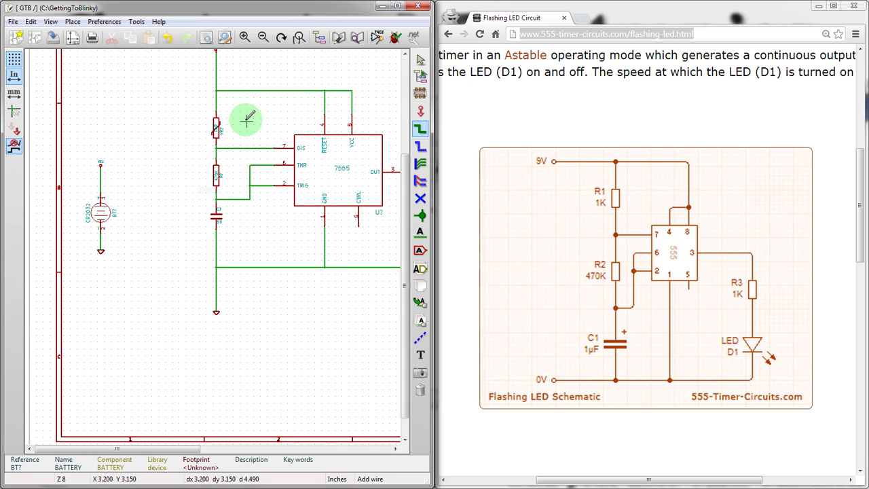
Maximize the schematic editor and zoom over the finished flasher with its BT? battery
double_click(247, 12)
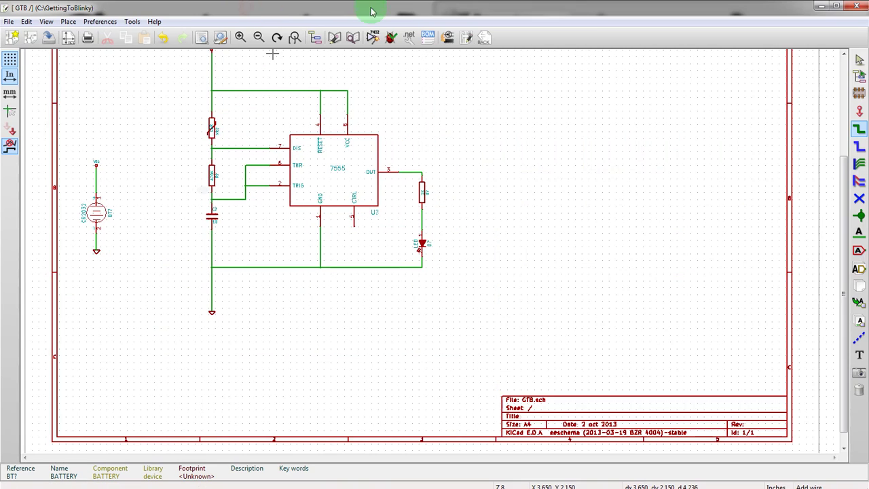
scroll(429, 254, up, 1)
scroll(430, 256, down, 1)
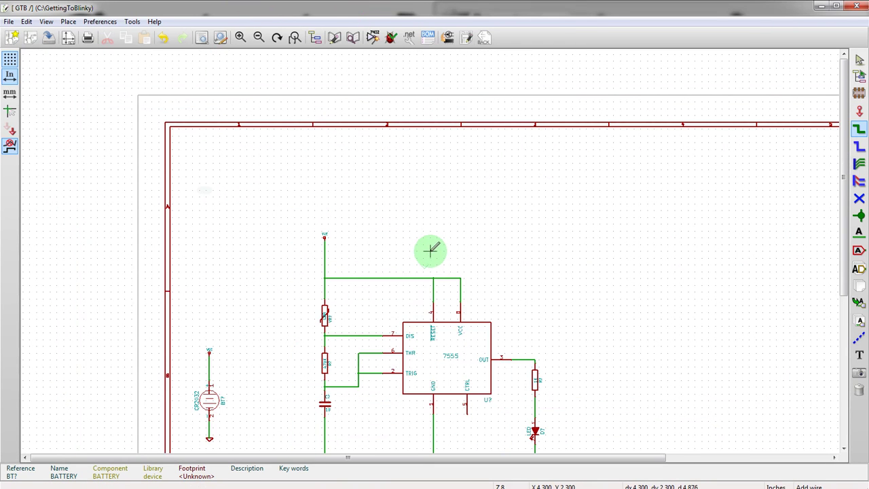
scroll(431, 250, down, 1)
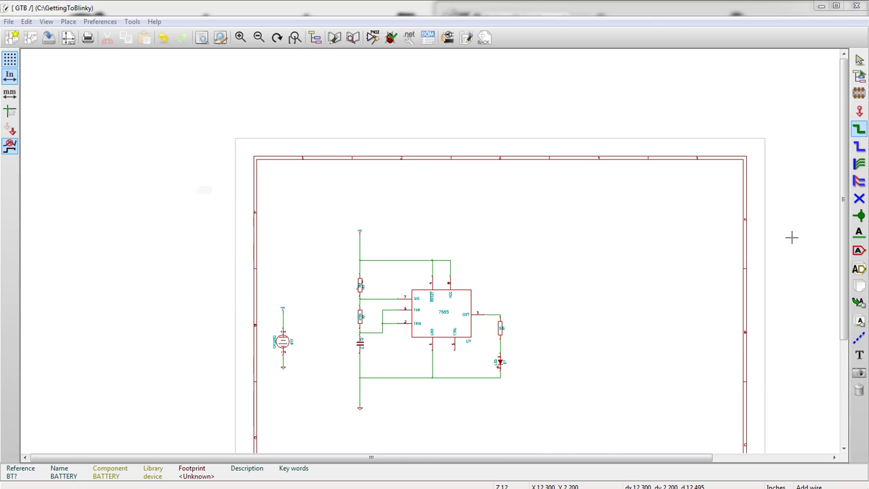
Run Annotate Schematic on only the unnumbered components, so the battery becomes BT1
click(373, 38)
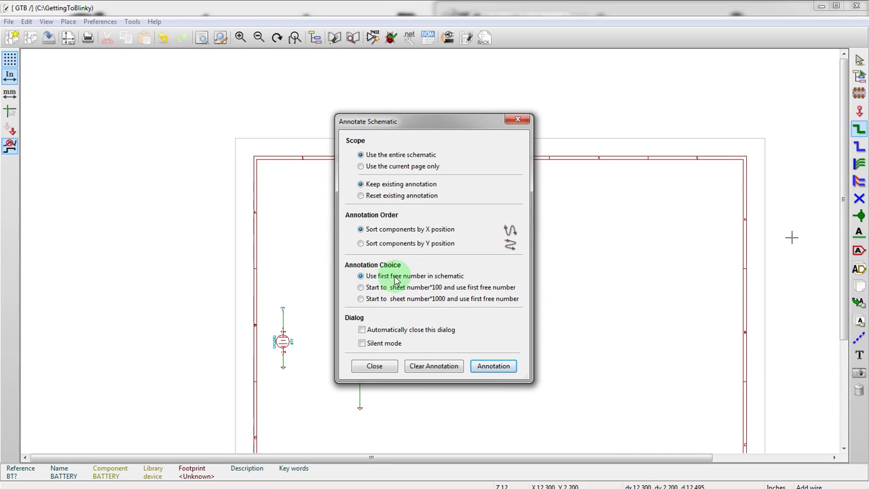
click(478, 367)
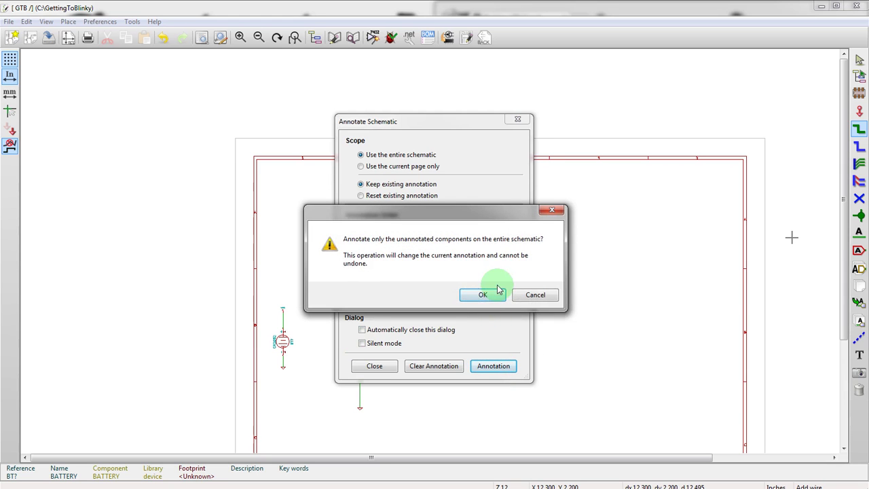
click(495, 295)
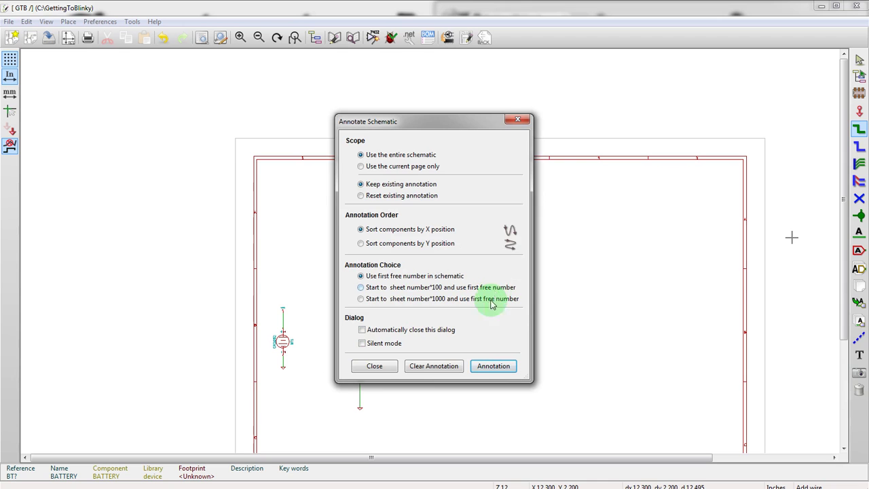
click(378, 365)
scroll(389, 337, down, 1)
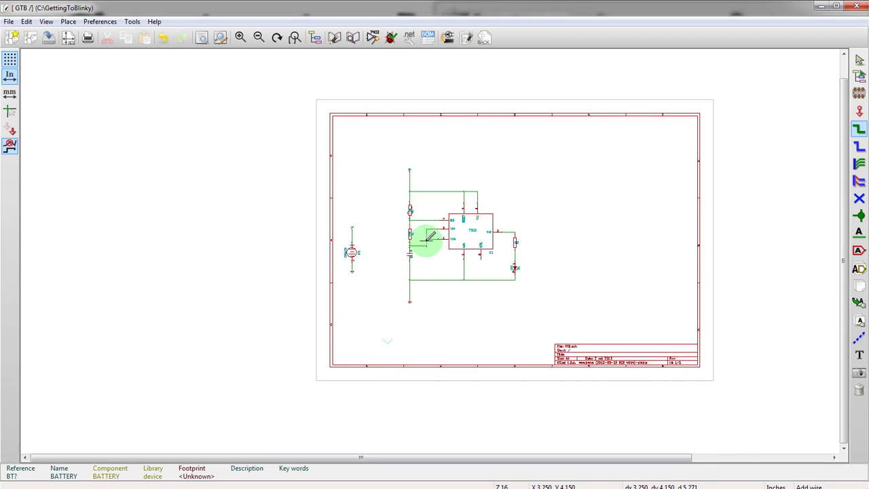
scroll(423, 238, up, 5)
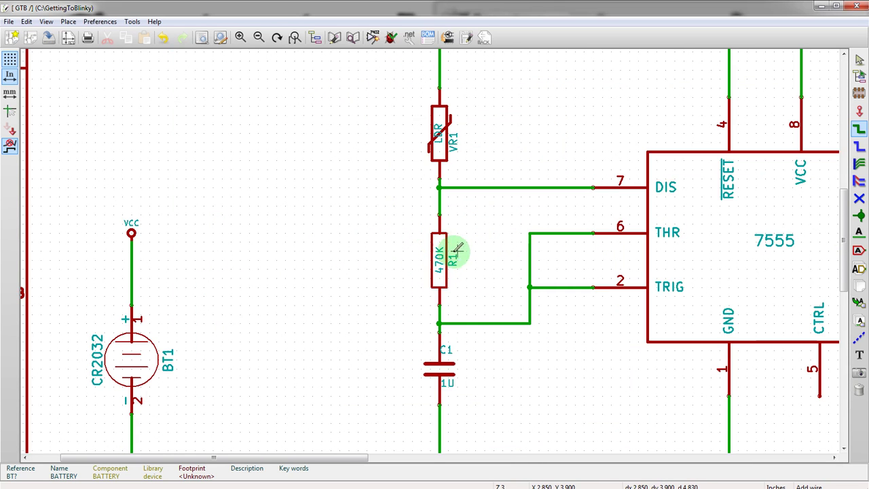
scroll(718, 281, down, 3)
scroll(717, 281, up, 3)
scroll(417, 210, up, 1)
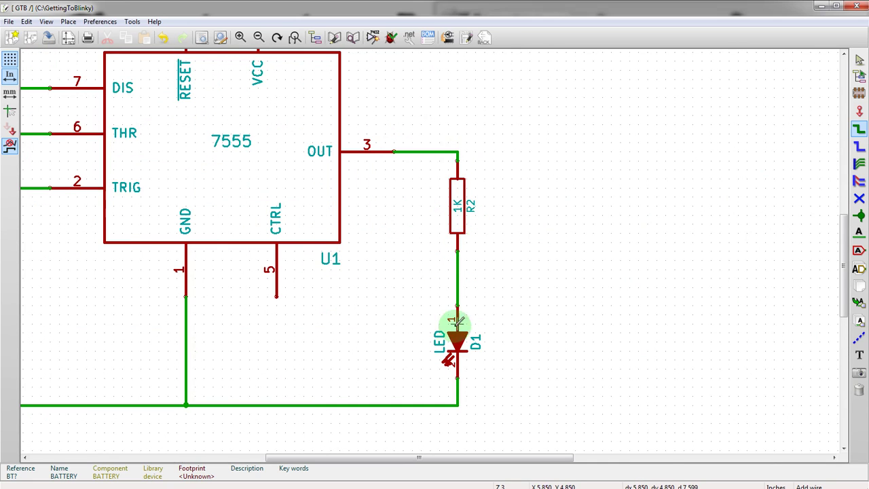
scroll(456, 340, down, 2)
scroll(165, 416, down, 1)
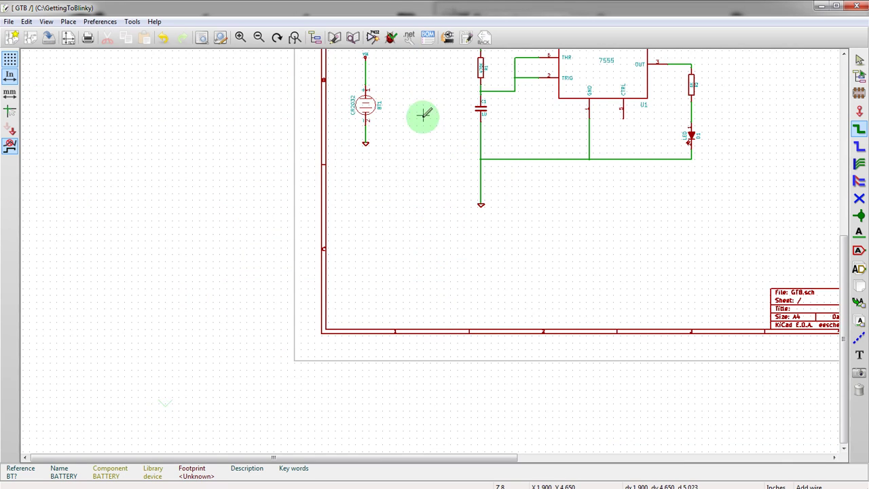
scroll(507, 146, down, 2)
scroll(435, 248, up, 1)
scroll(430, 252, up, 1)
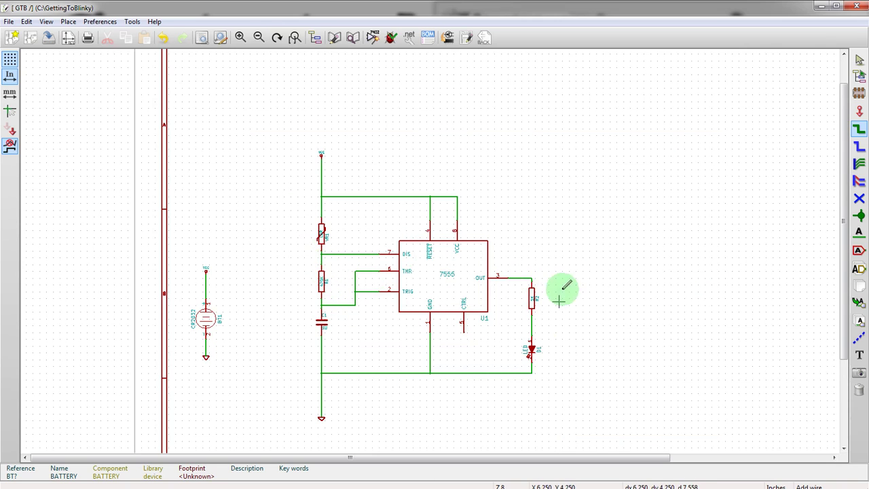
click(531, 283)
click(509, 278)
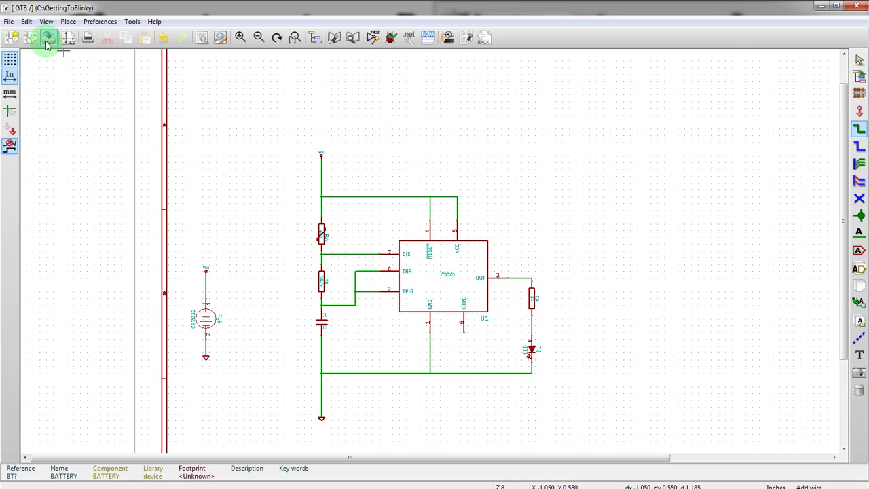
Generate the Pcbnew-format netlist and save it as GTB.net in the GettingToBlinky folder
click(407, 41)
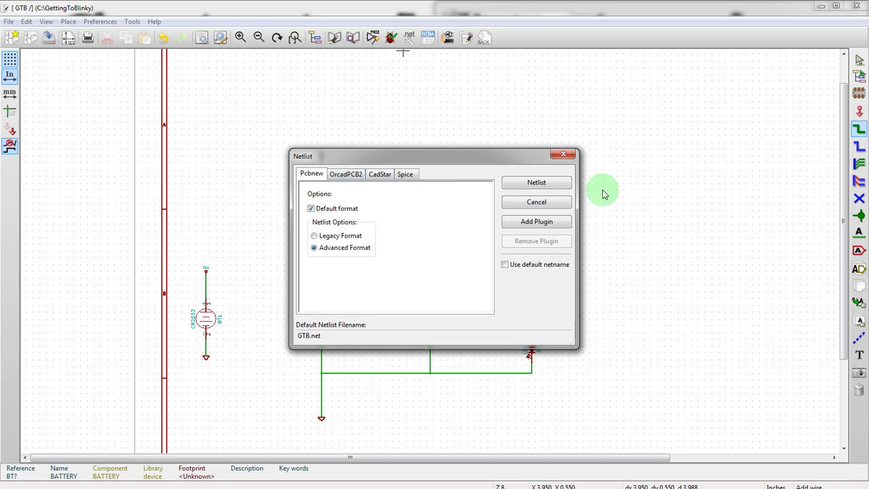
click(547, 187)
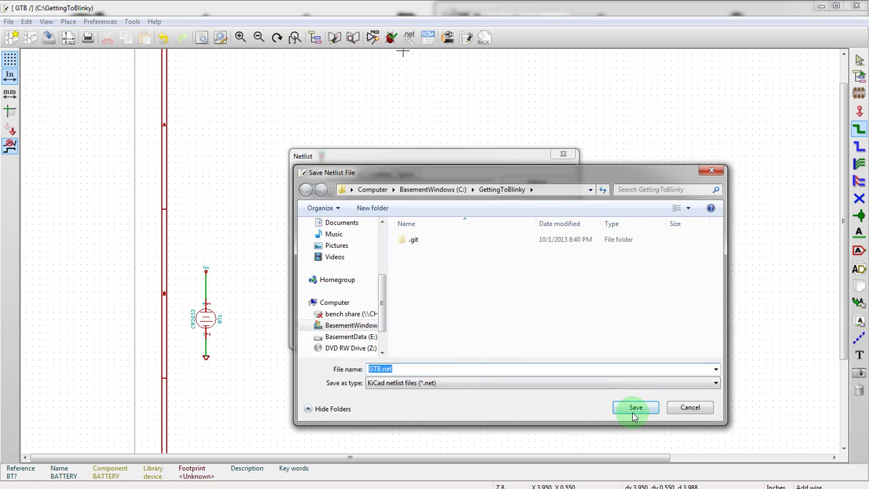
click(636, 410)
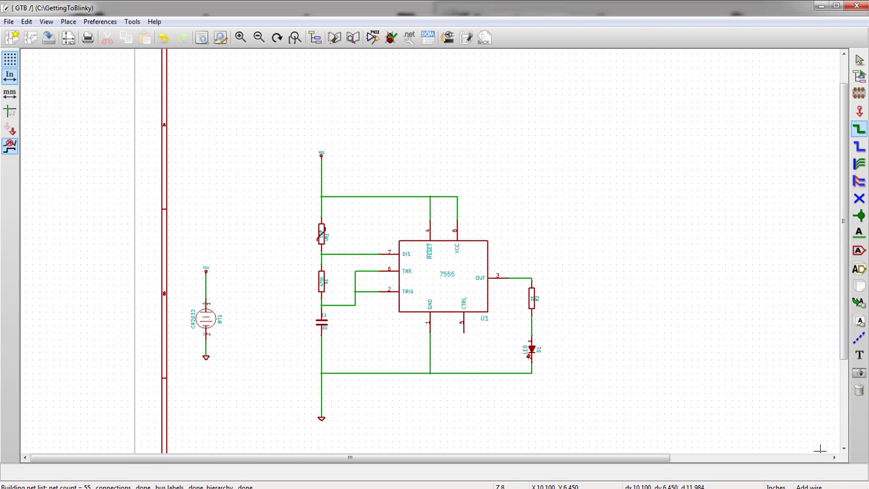
Save the GTB.sch schematic with Ctrl+S
key(ctrl+s)
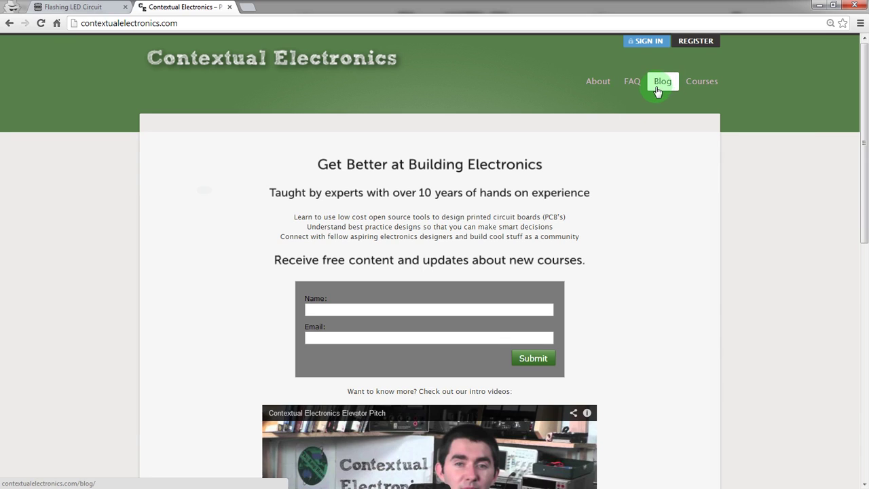
Open the KiCAD Course Outline from the Courses menu in a new tab and skim its Module 1 units
mouse_move(693, 87)
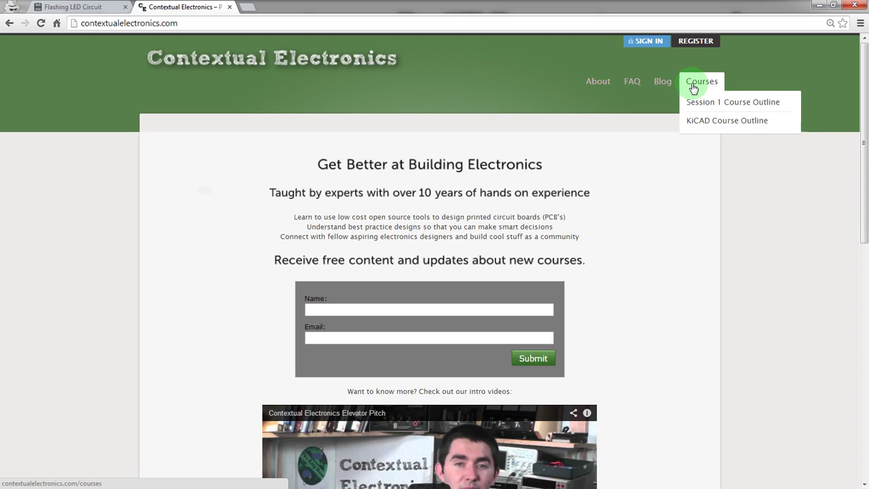
middle_click(689, 121)
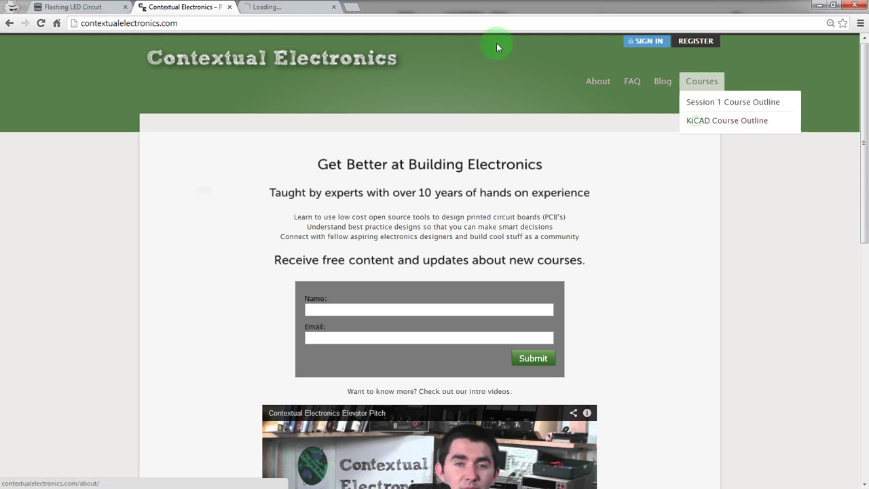
click(326, 6)
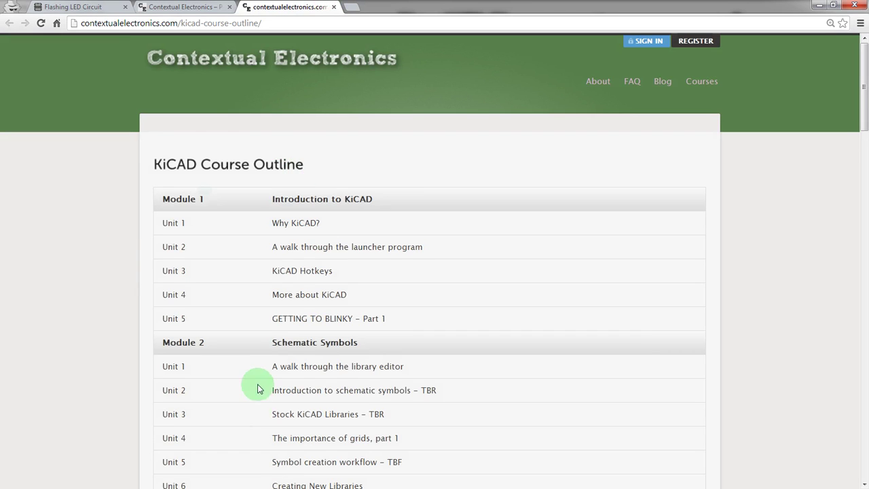
scroll(272, 359, down, 2)
scroll(310, 326, down, 3)
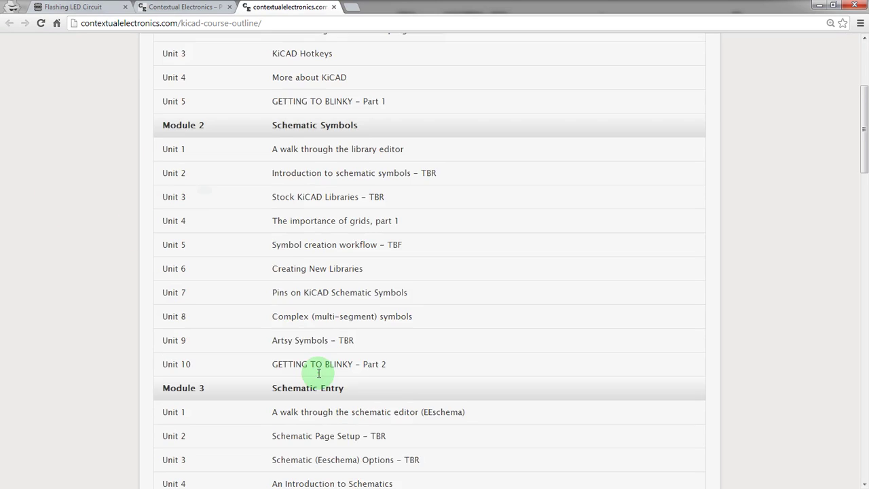
scroll(369, 342, down, 3)
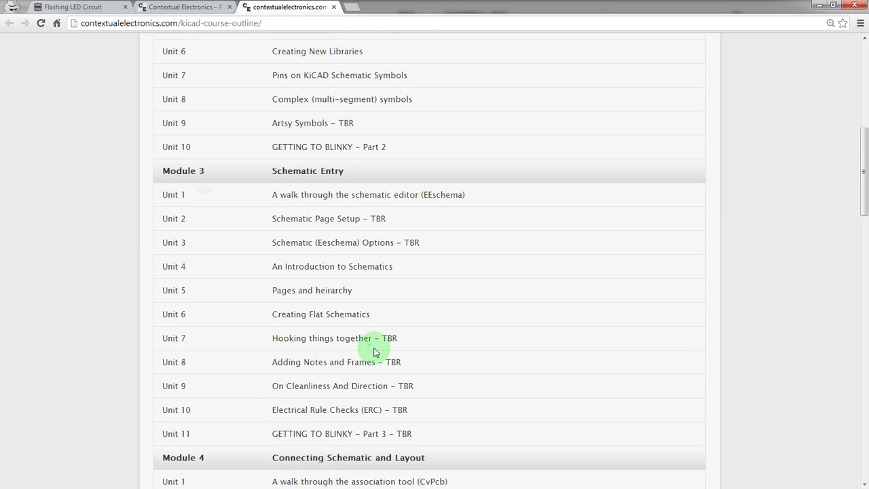
scroll(478, 418, down, 2)
scroll(505, 306, up, 10)
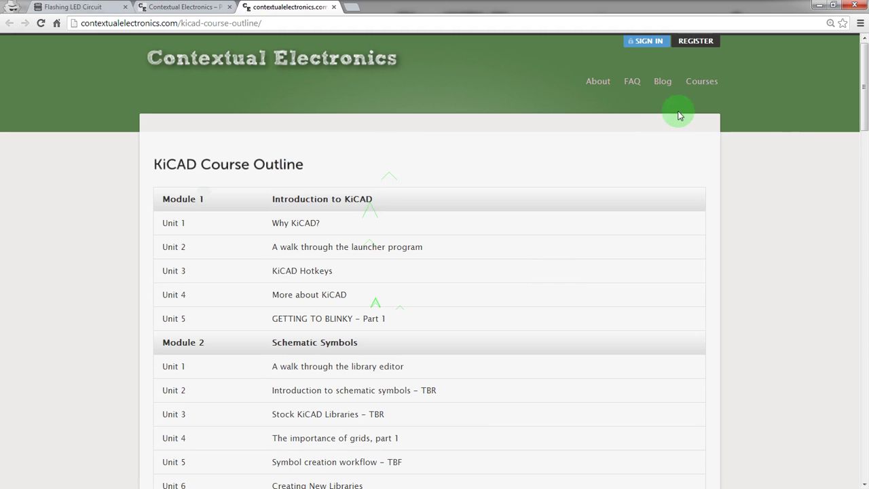
Open the Session 1 Course Outline and scroll through Modules 1–10, Introduction to Your Next Design
mouse_move(701, 81)
click(694, 100)
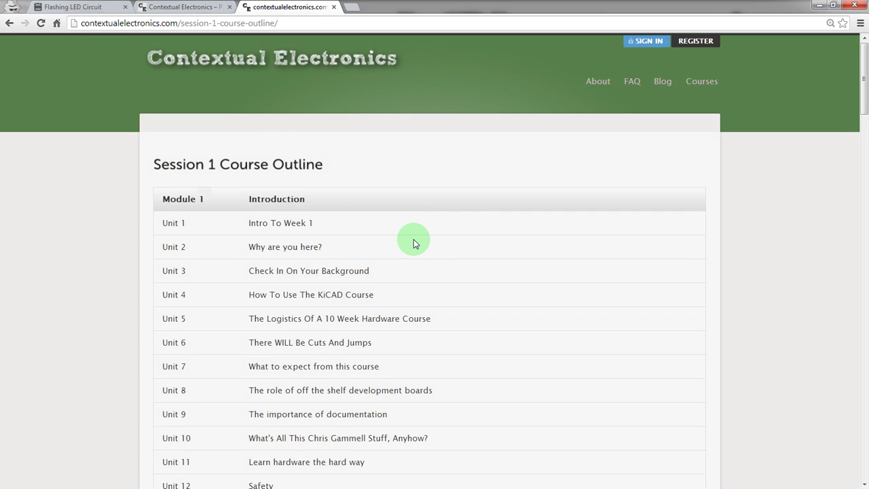
scroll(413, 239, down, 5)
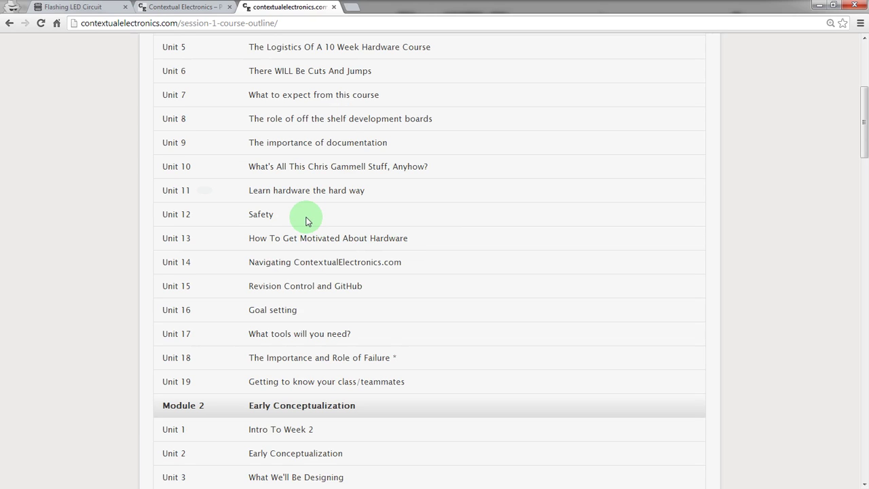
scroll(324, 155, down, 3)
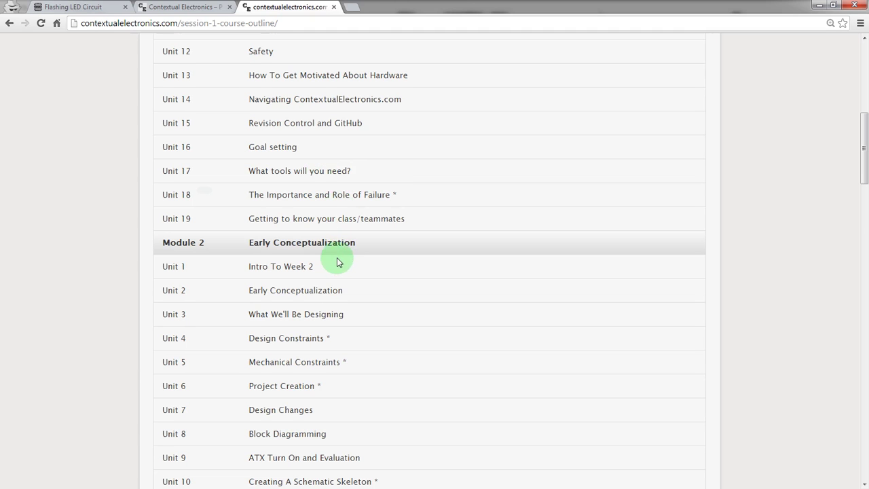
scroll(271, 312, down, 5)
scroll(279, 275, down, 4)
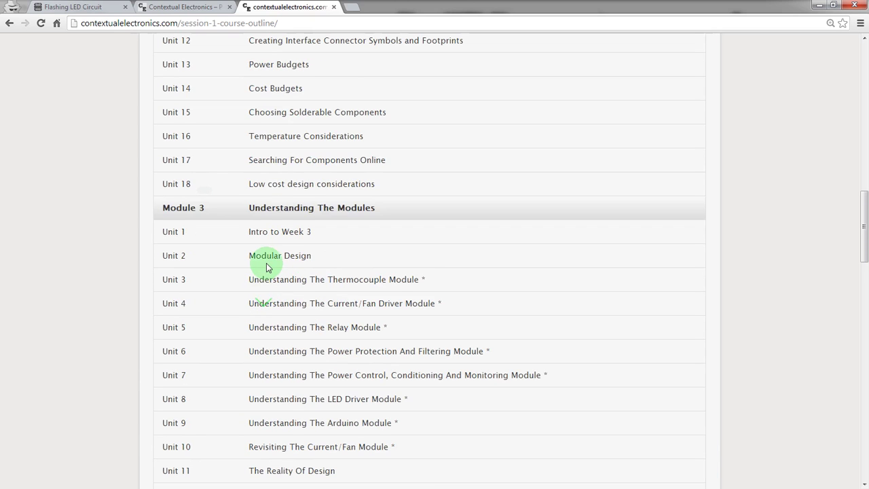
scroll(267, 268, down, 4)
scroll(359, 243, up, 1)
scroll(361, 251, down, 3)
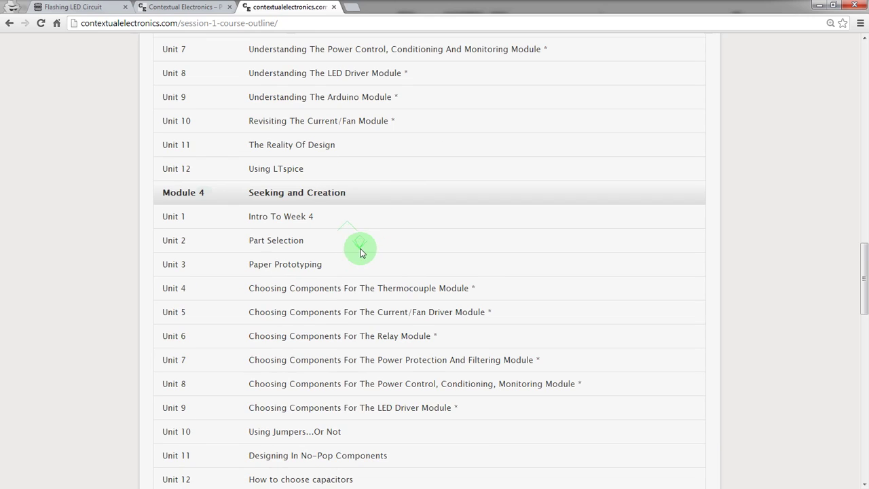
scroll(359, 306, down, 2)
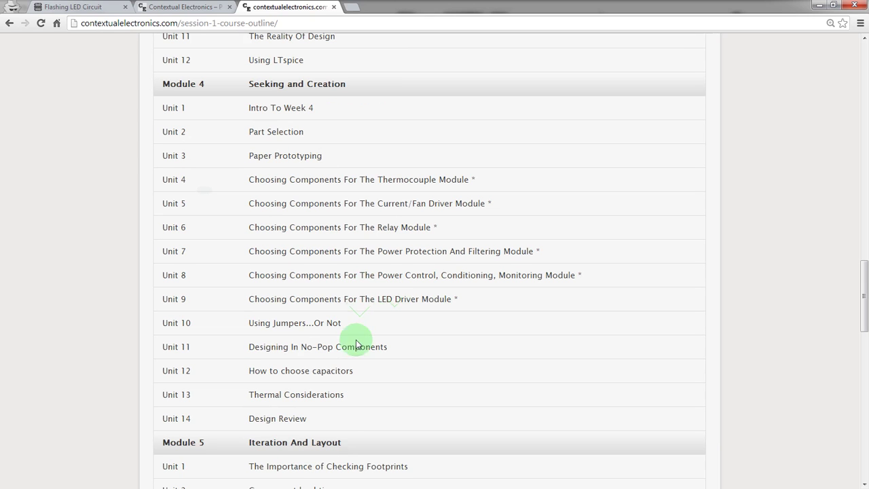
scroll(434, 310, down, 5)
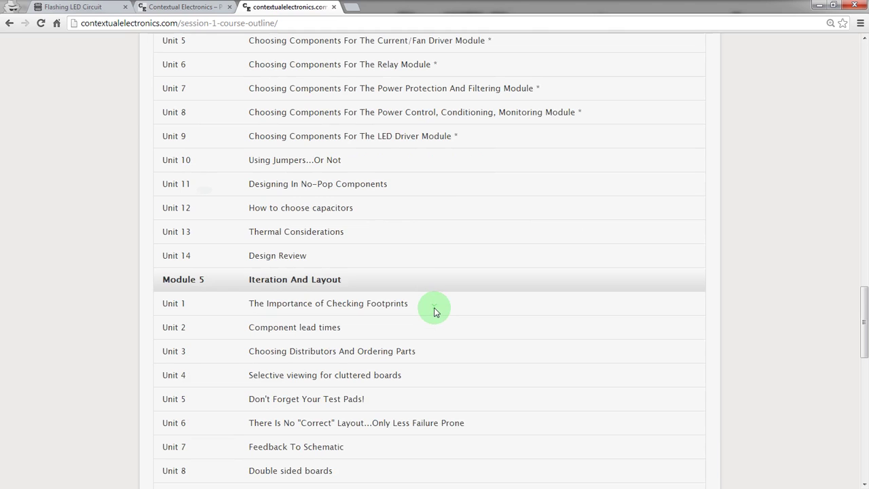
scroll(435, 308, down, 4)
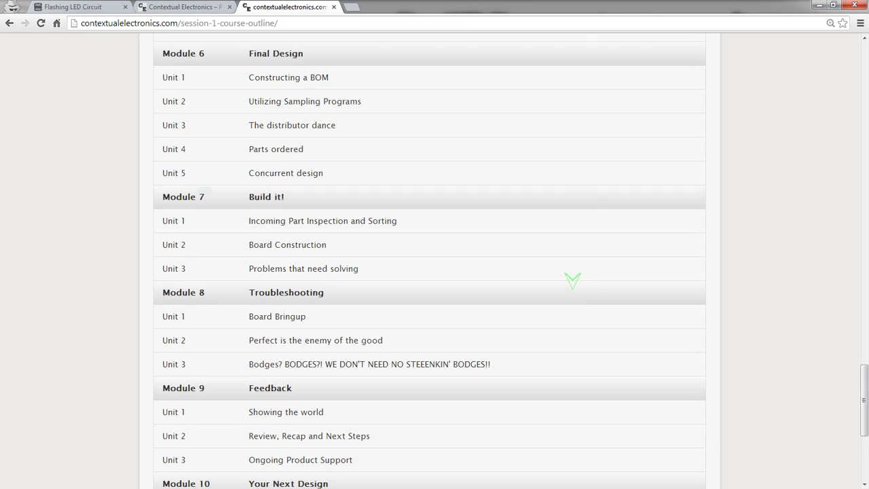